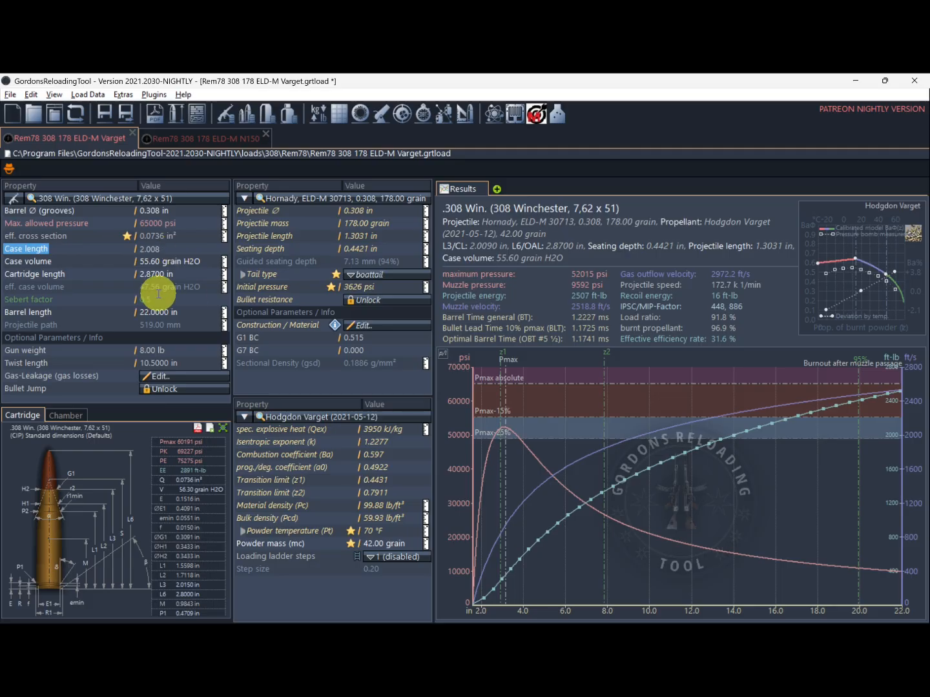
Step: Commit the 2.008 in case length for the Varget load and set the projectile length to 1.318 in
click(153, 262)
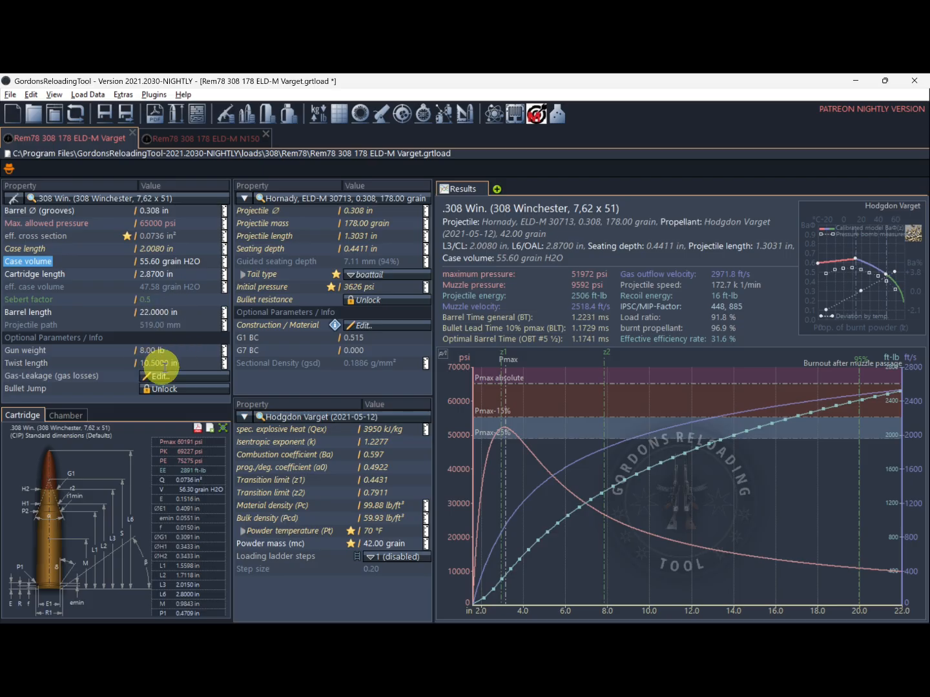
click(378, 236)
click(377, 237)
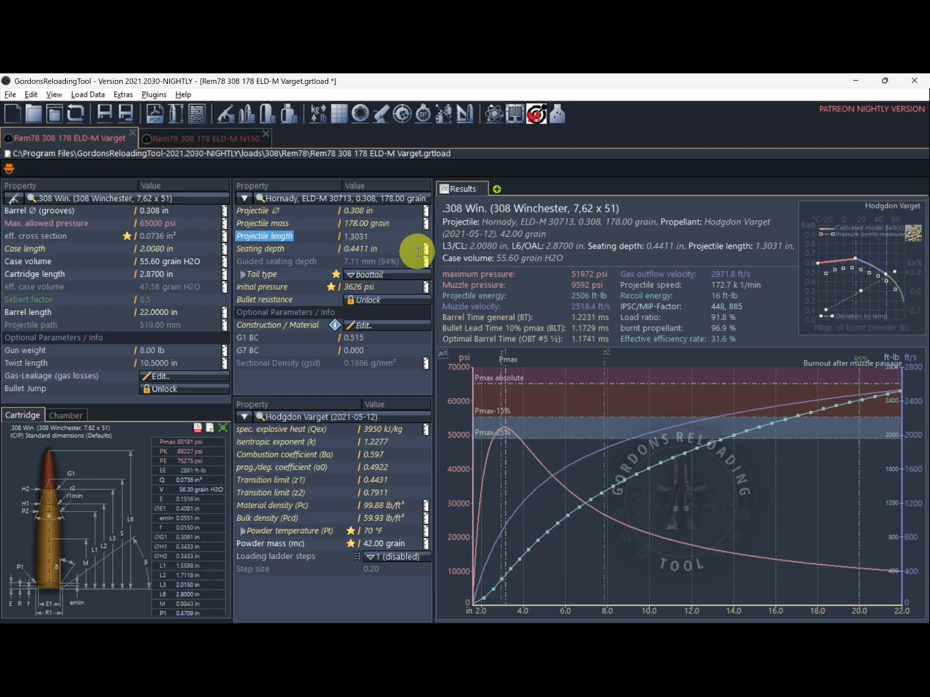
key(BackSpace)
key(BackSpace)
key(BackSpace)
text(18)
key(Return)
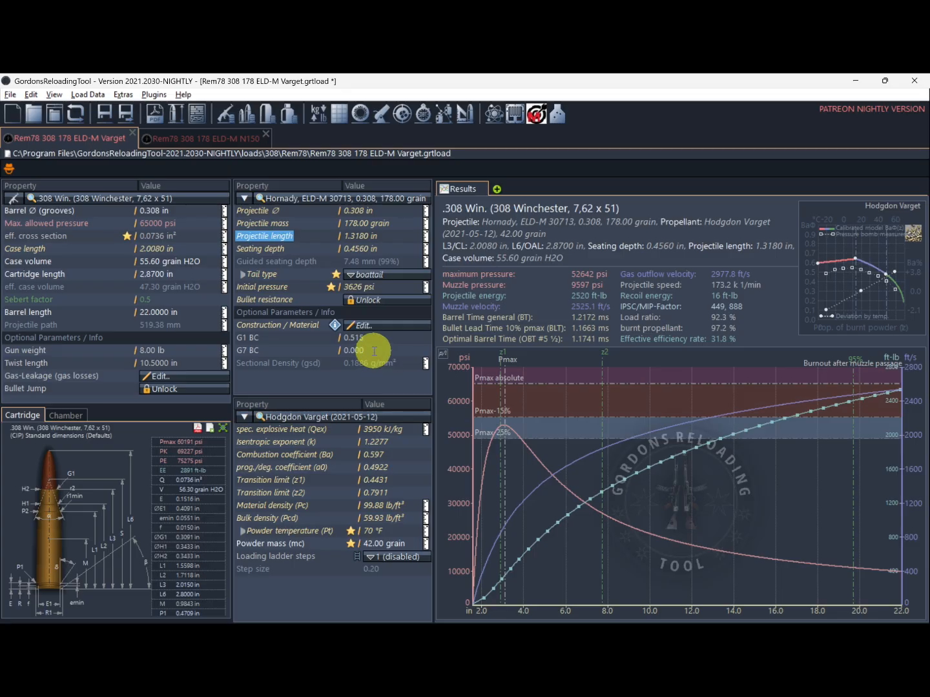
Step: Load the Hodgdon Varget (2021-10-30-2) propellant from the GRT database and set the powder temperature to 80 °F
click(348, 422)
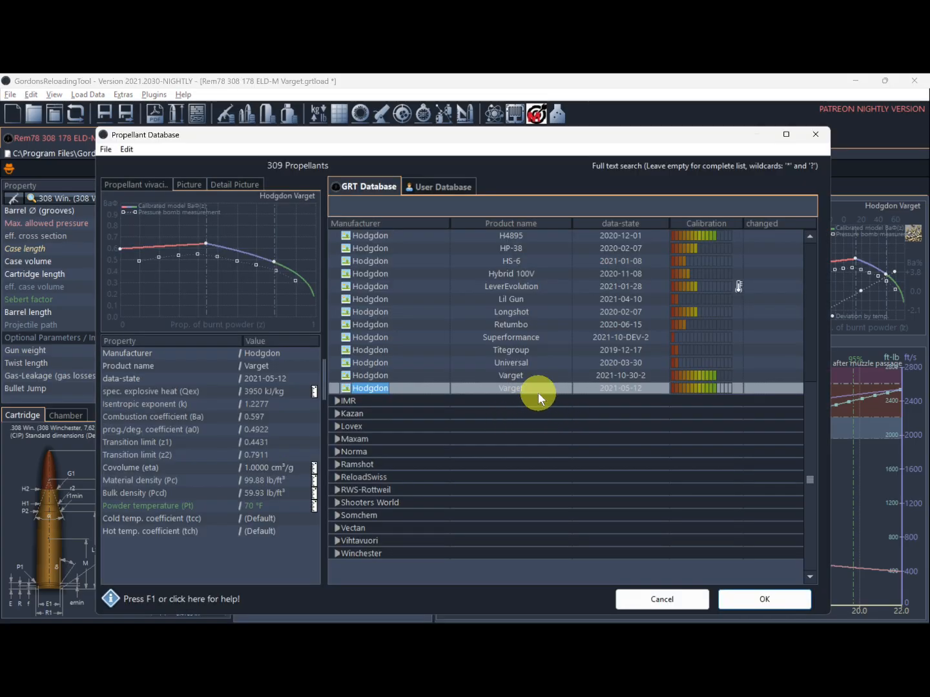
click(628, 378)
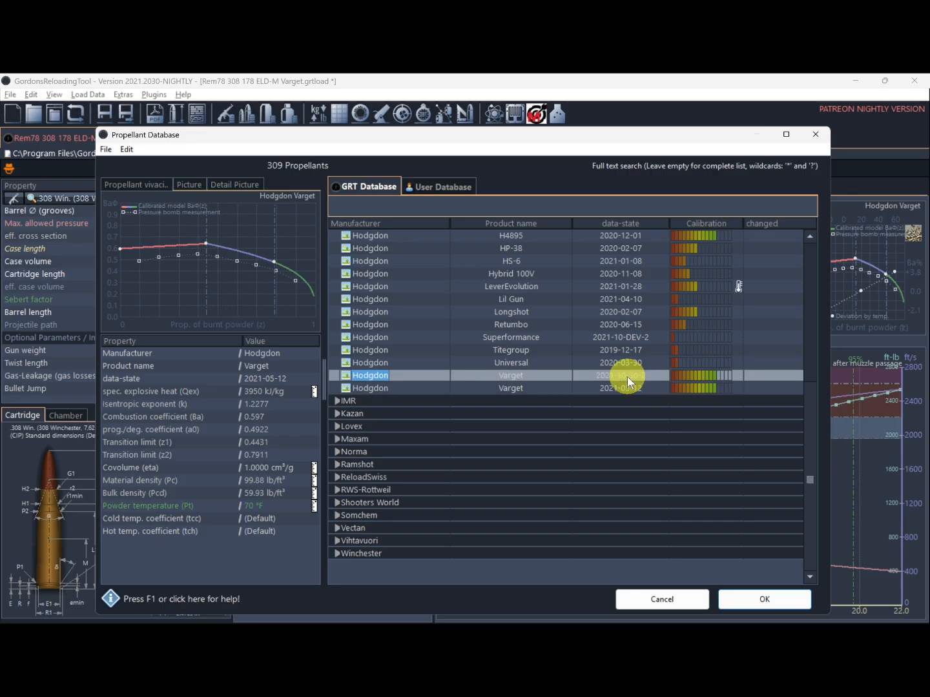
click(761, 601)
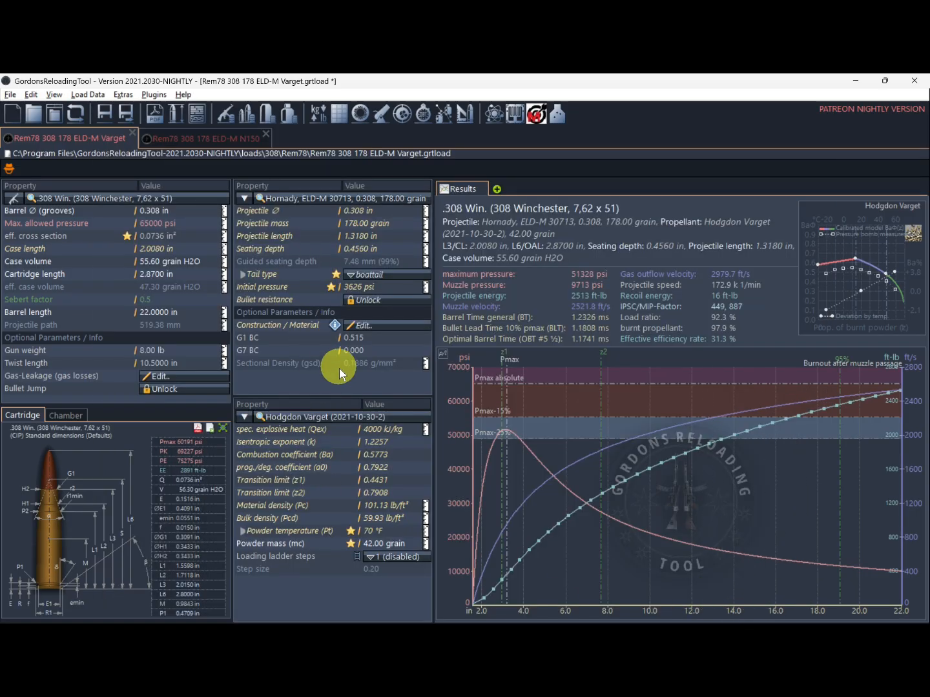
click(379, 532)
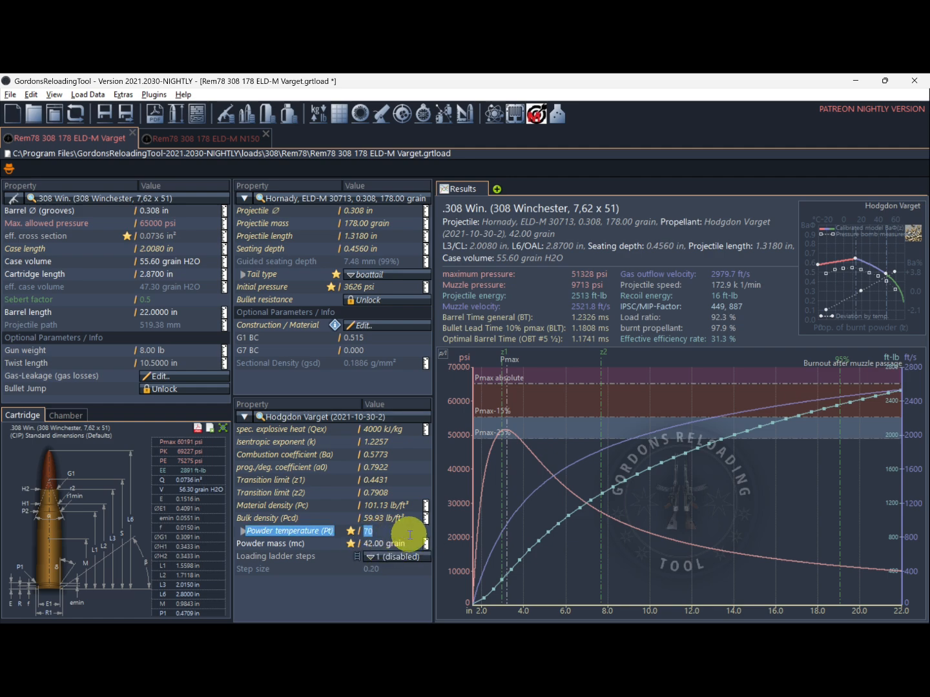
text(80)
key(Return)
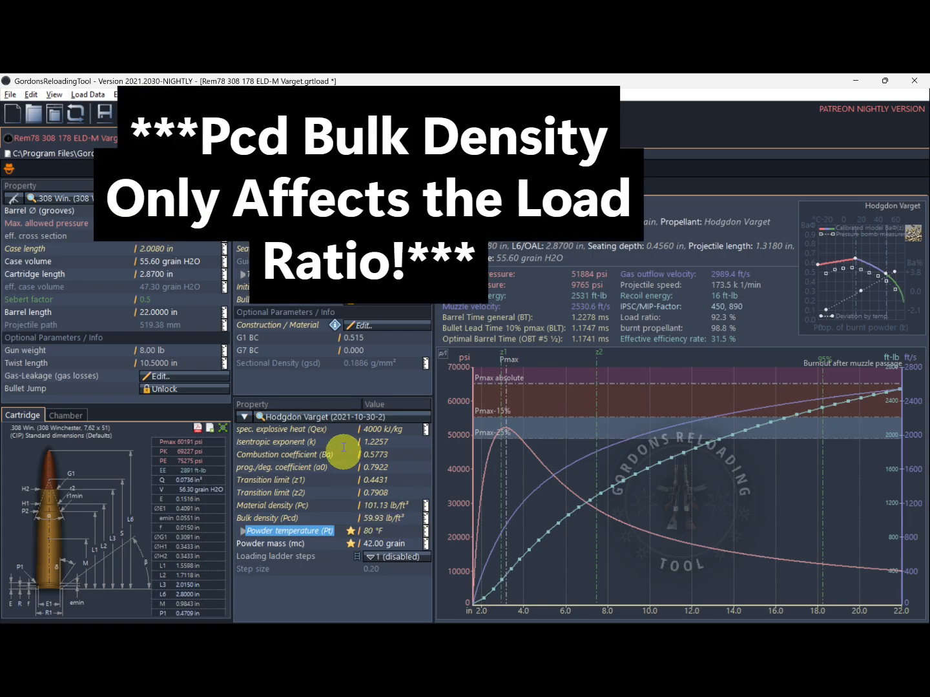
Step: Swap the propellant for the user database's Hodgdon Varget Pcd (2025-04-03) and undo the swap
double_click(344, 417)
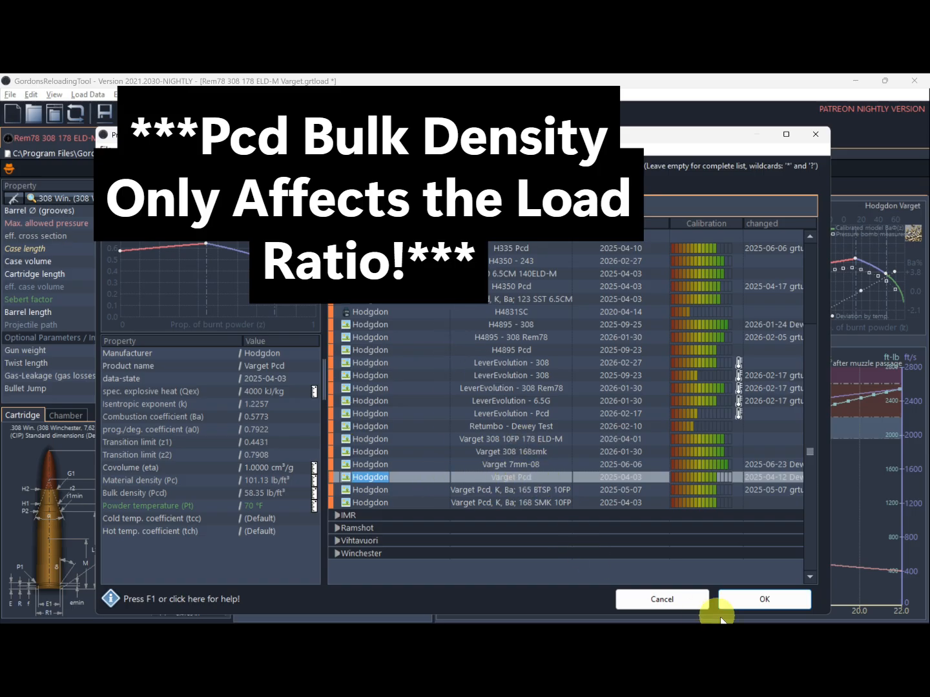
click(762, 601)
click(460, 409)
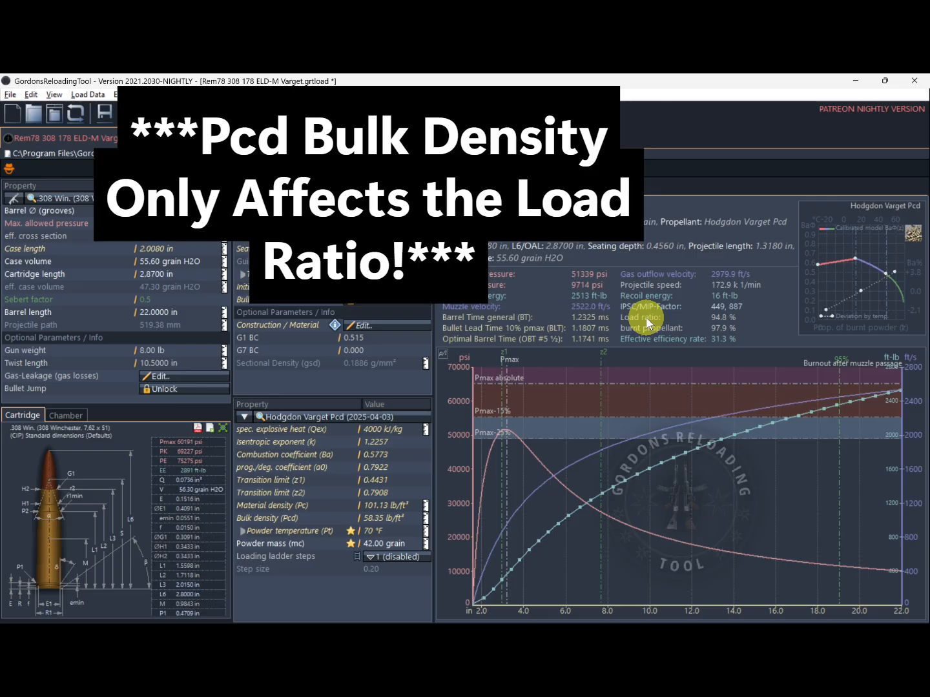
key(ctrl+z)
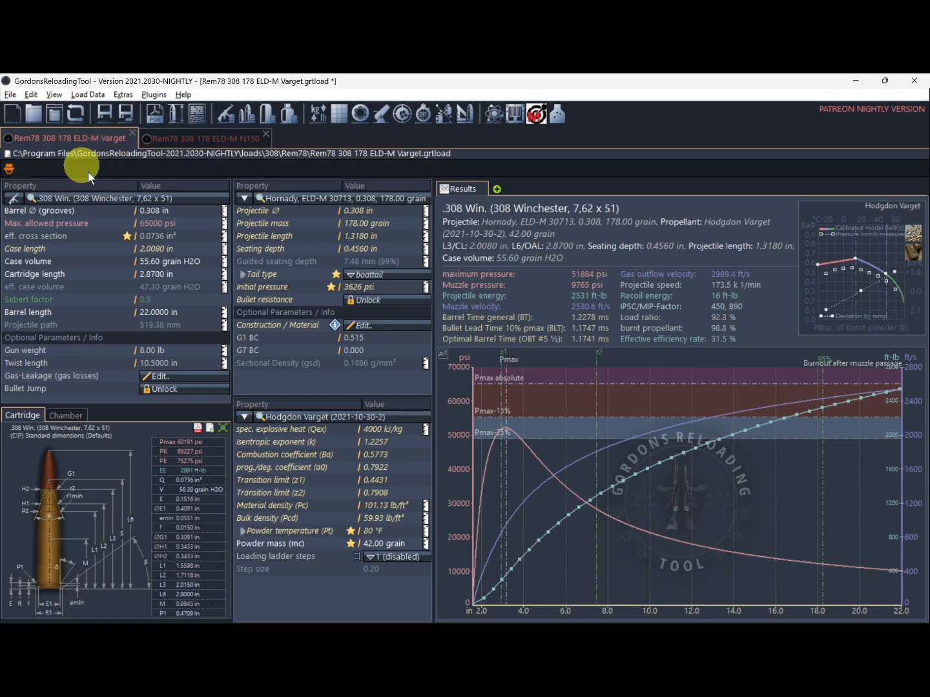
Step: Load Hodgdon Varget Pcd (2025-04-03) from the user propellant database and set the powder temperature to 80 °F
double_click(341, 418)
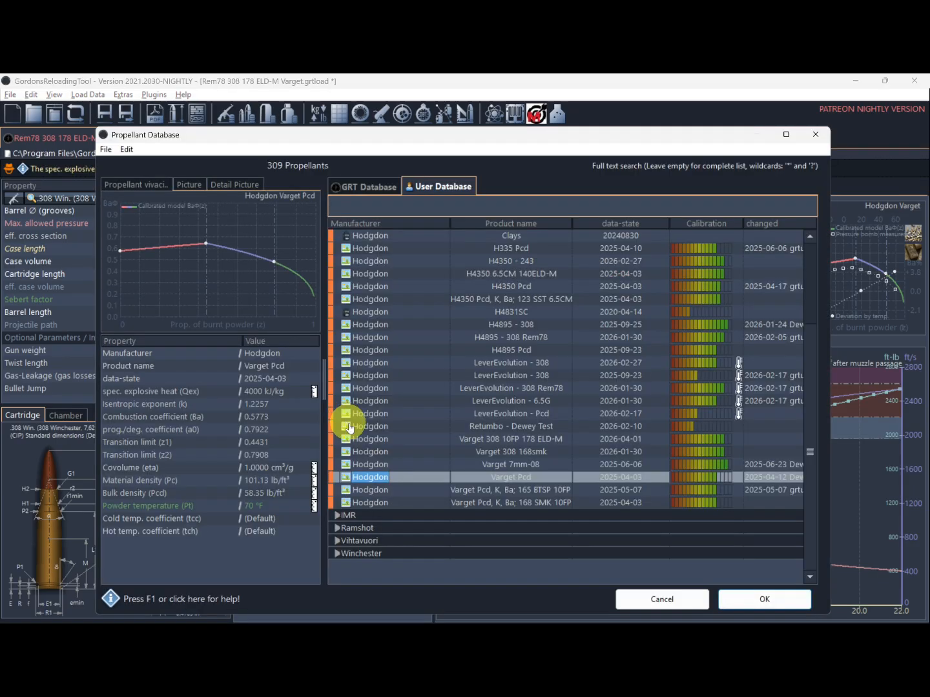
click(757, 606)
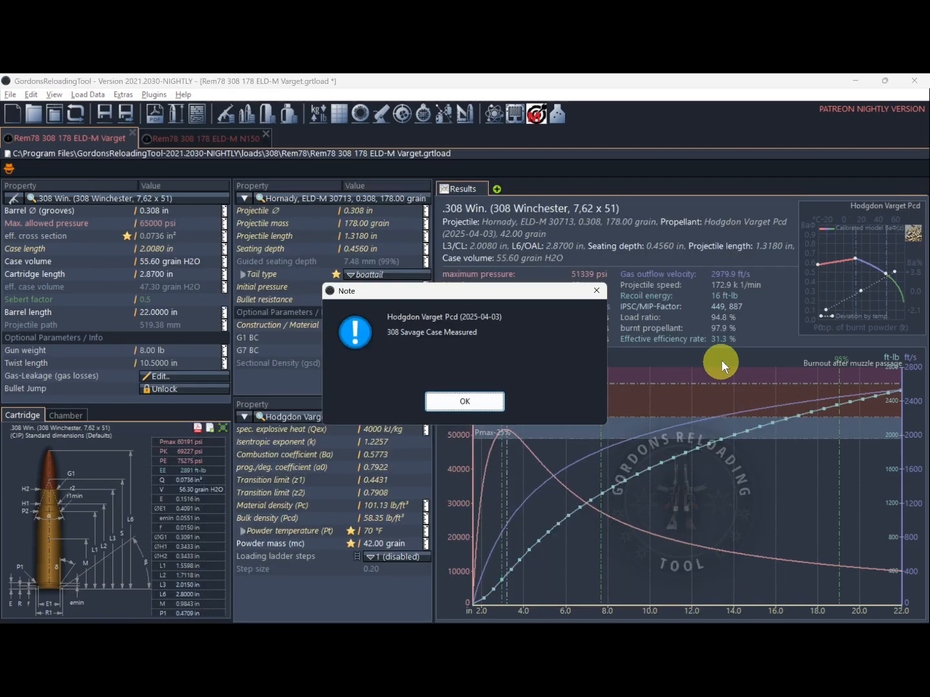
click(465, 401)
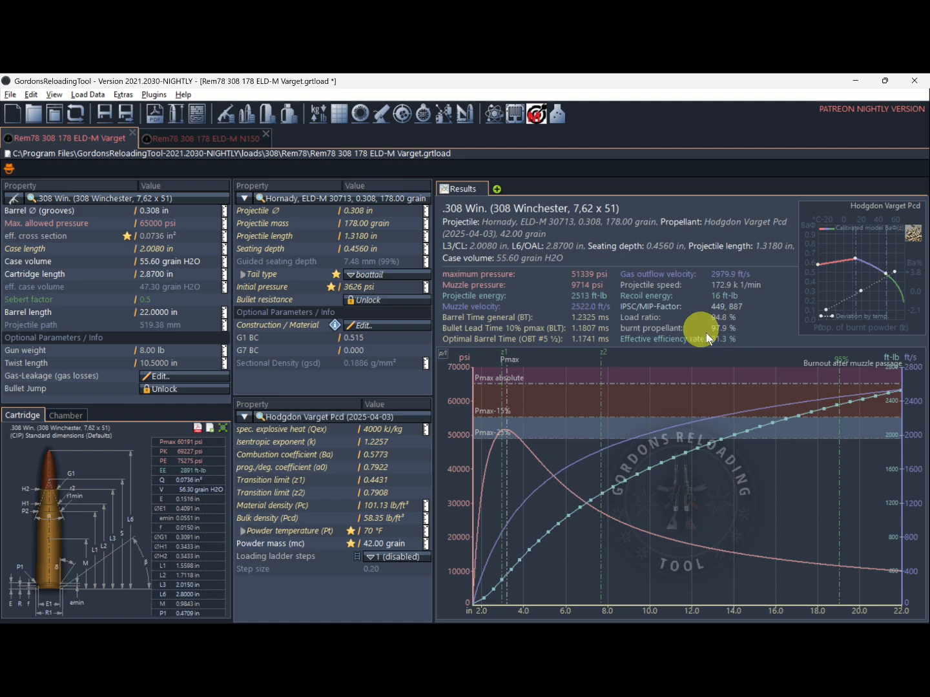
click(373, 532)
text(8)
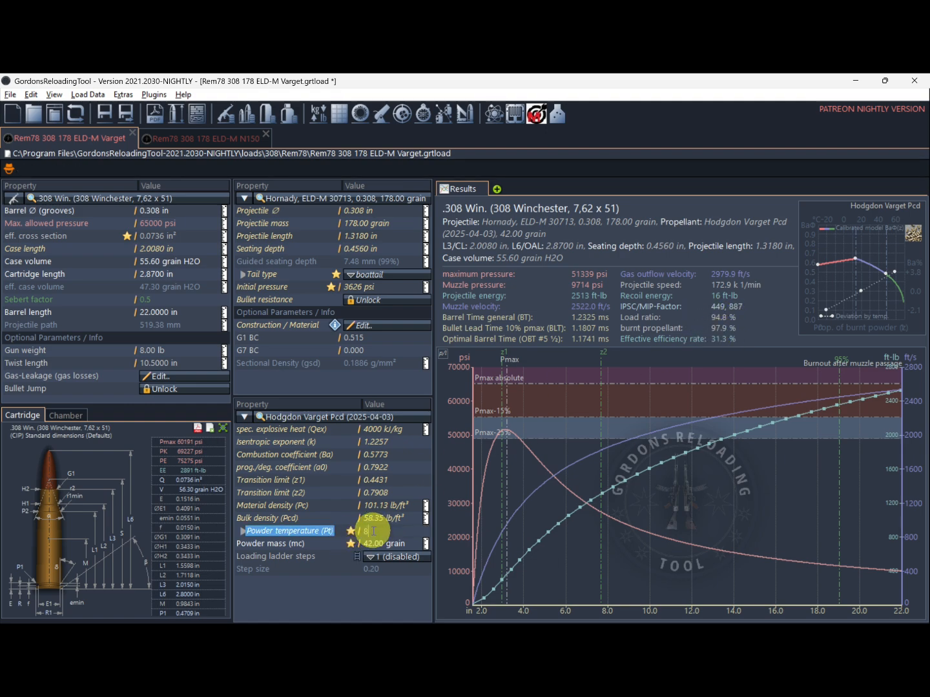
text(0)
key(Return)
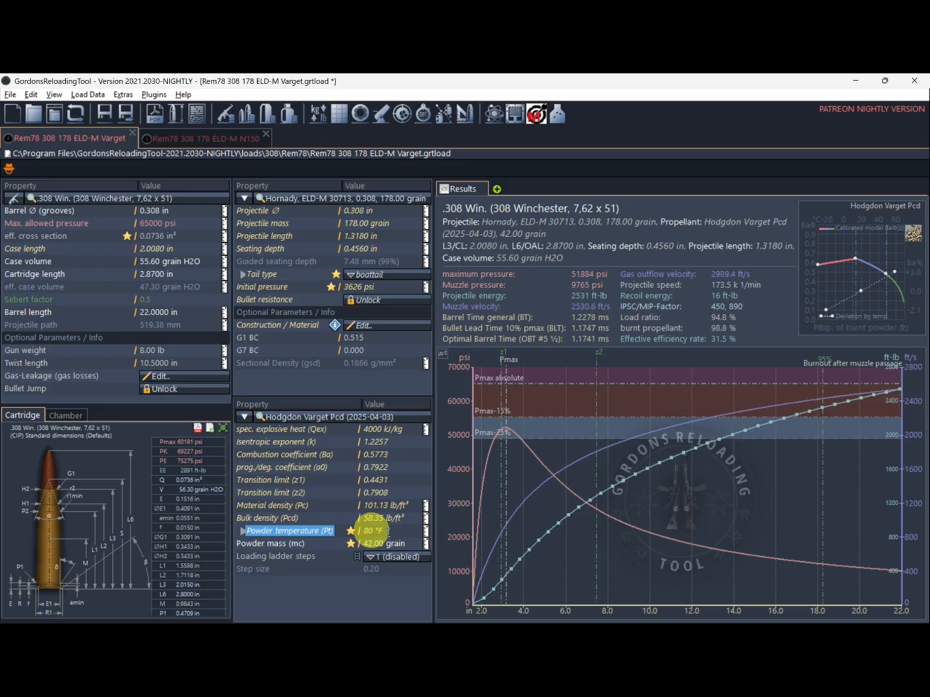
Step: Calculate the propellant mass for a target maximum pressure of 65000 psi with the assistant and apply the result
mouse_move(782, 483)
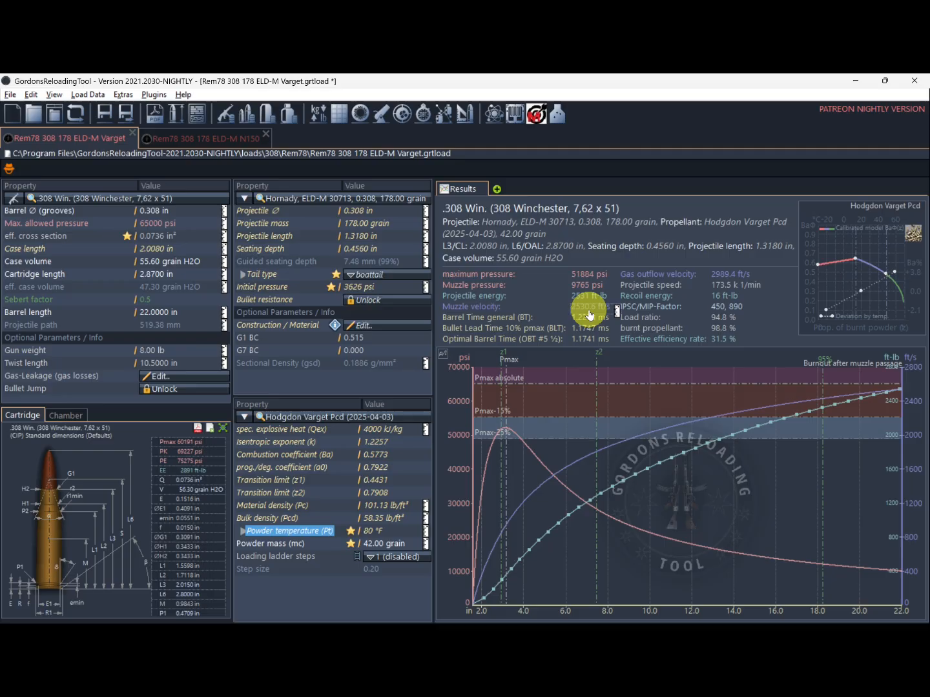
click(352, 546)
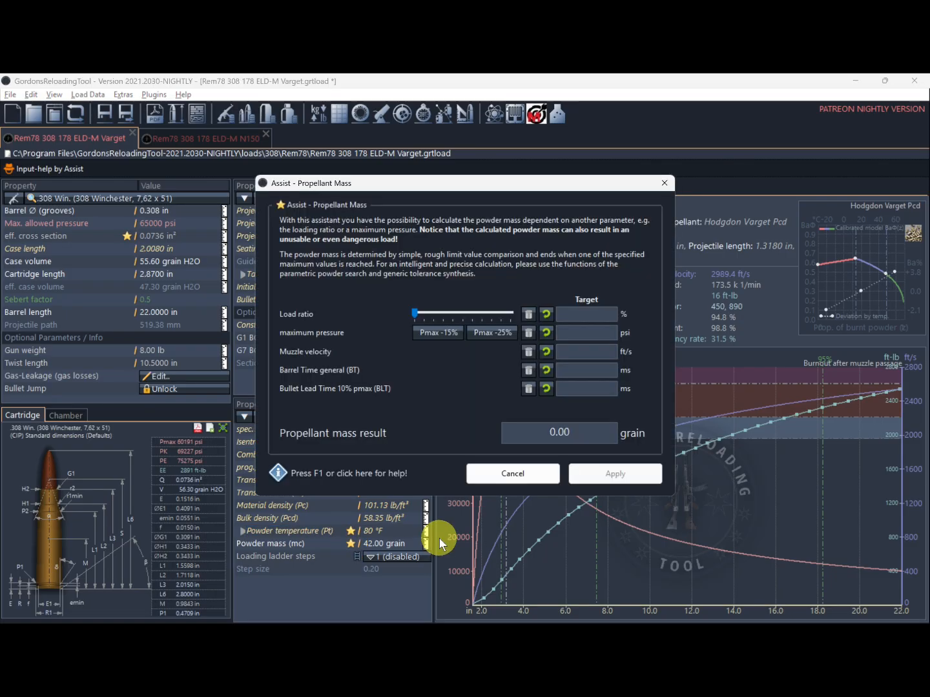
click(586, 333)
text(65000)
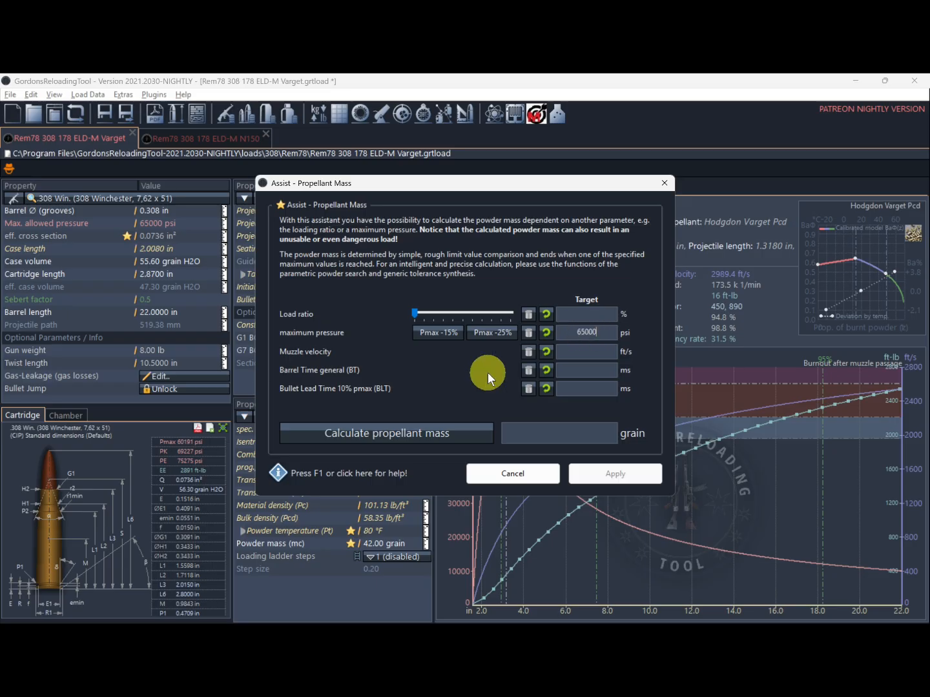
click(389, 434)
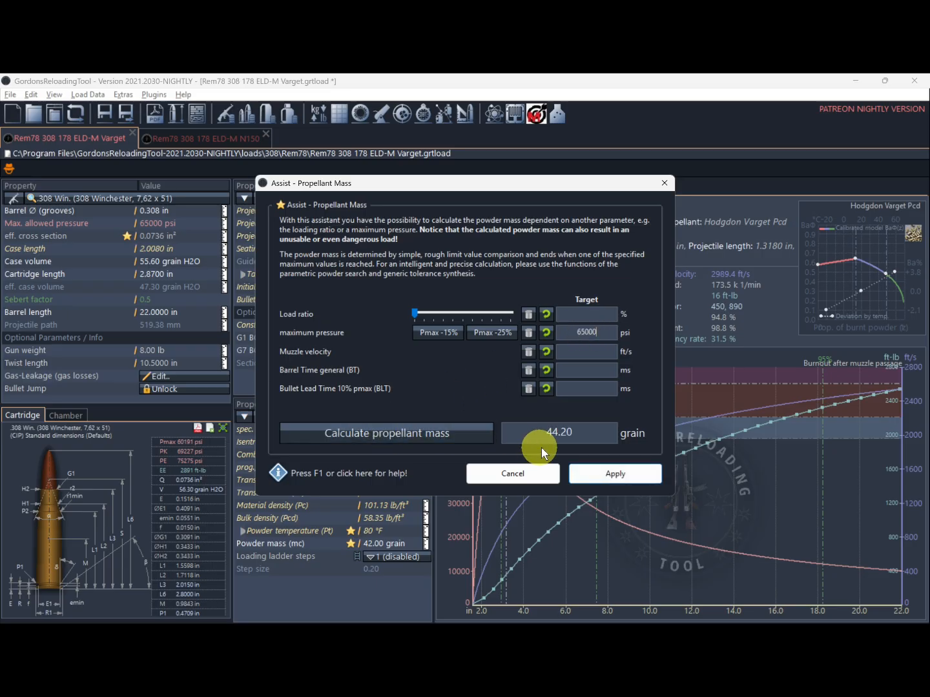
click(607, 474)
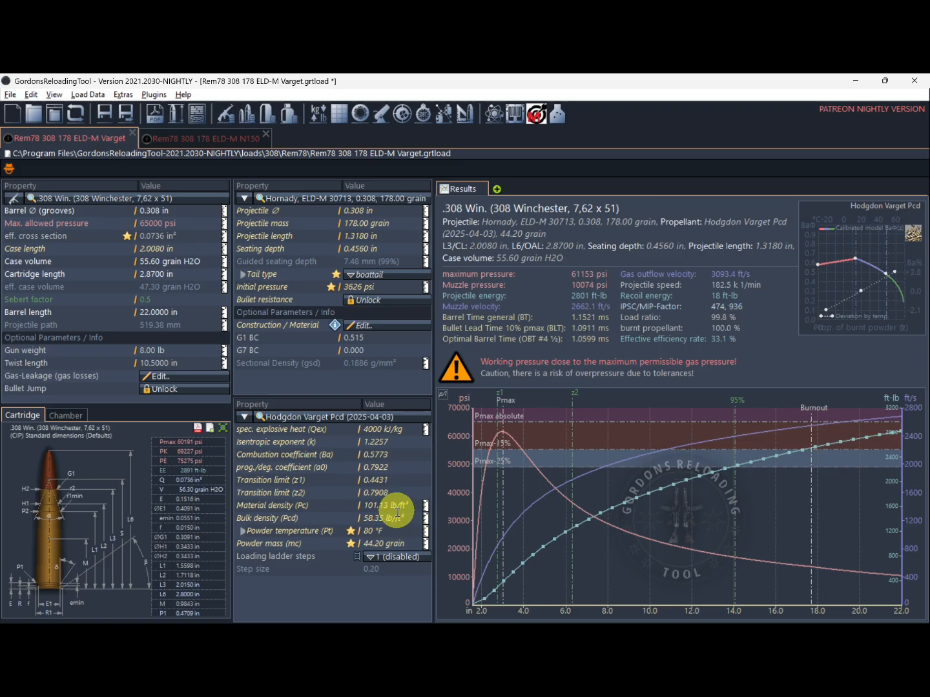
Step: Set the powder mass of the Varget load to 45 grain
click(375, 544)
text(4)
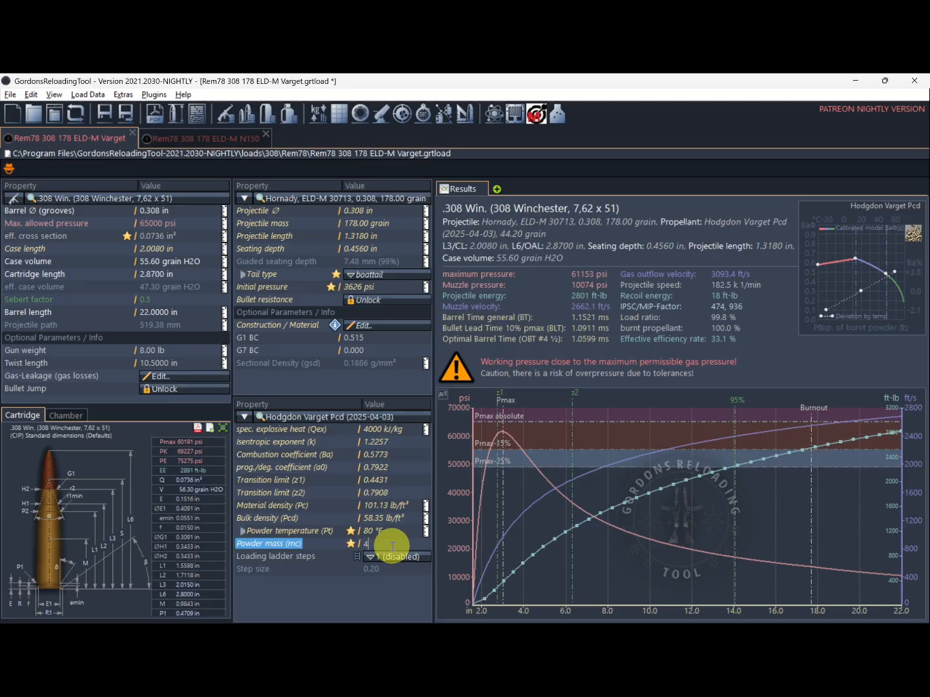
text(5)
key(Return)
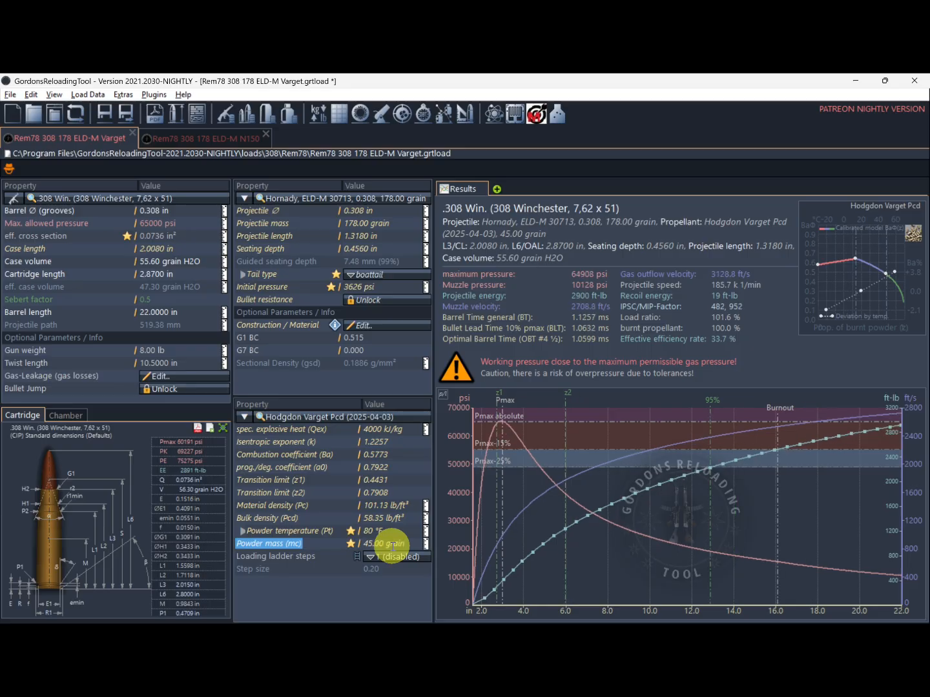
Step: Fine-tune the Varget load's powder mass to 45.02 grain
click(393, 545)
text(33)
key(Return)
scroll(392, 547, down, 1)
click(392, 547)
text(45.0)
text(2)
key(Return)
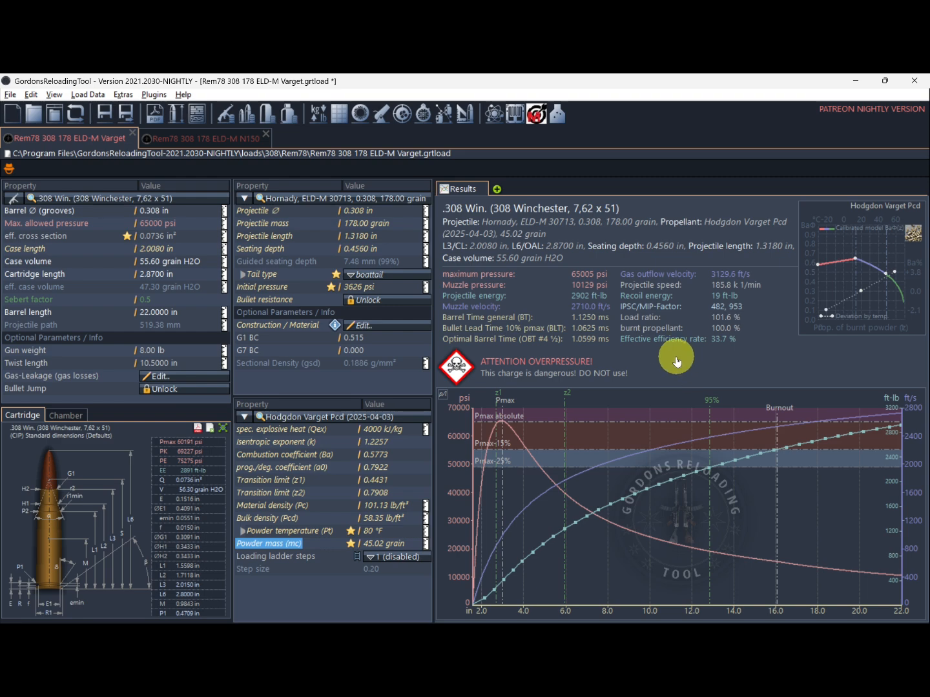
Step: Switch to the Rem78 308 178 ELD-M N150 load and set its case length to 2.008 in
click(222, 138)
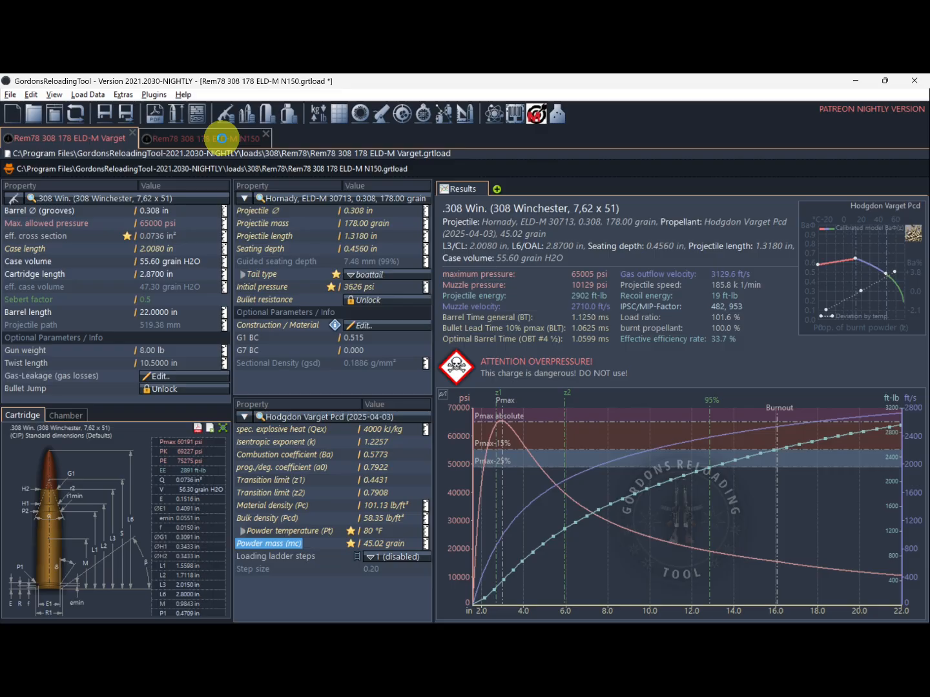
click(161, 249)
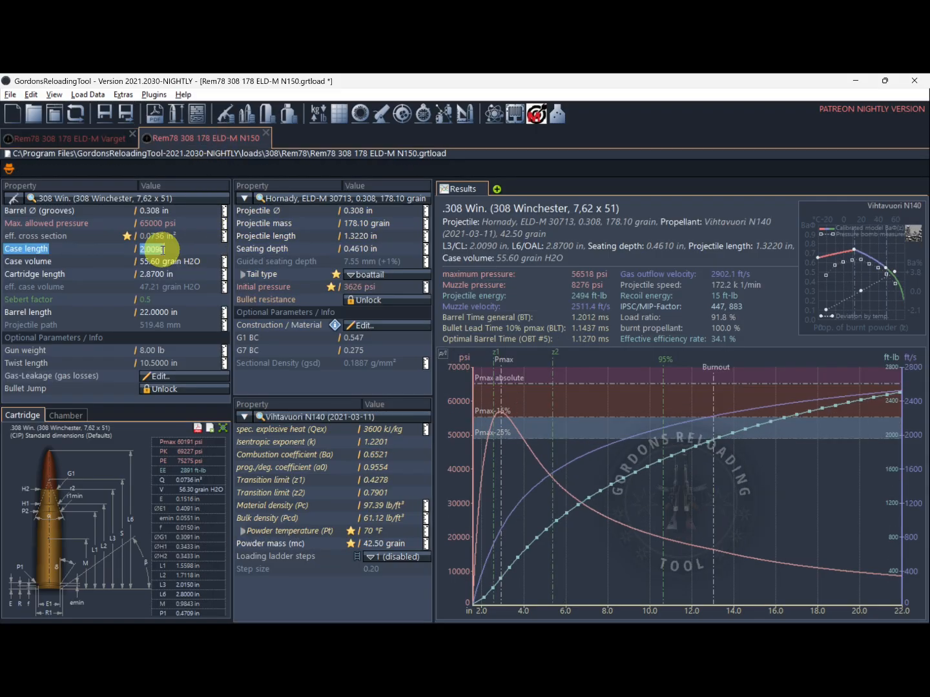
click(176, 249)
key(BackSpace)
key(BackSpace)
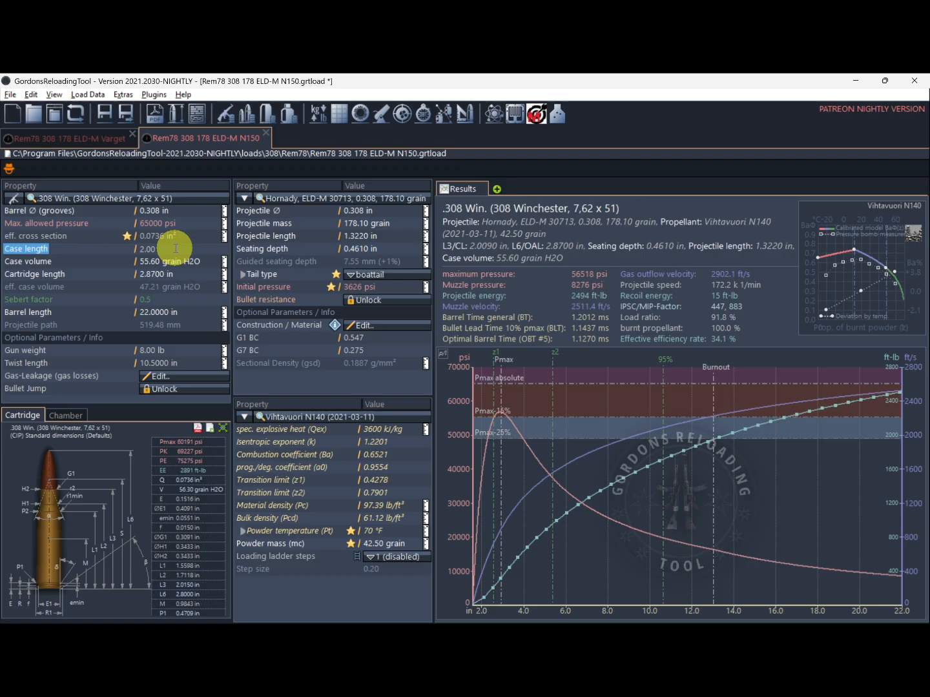
text(80)
key(Return)
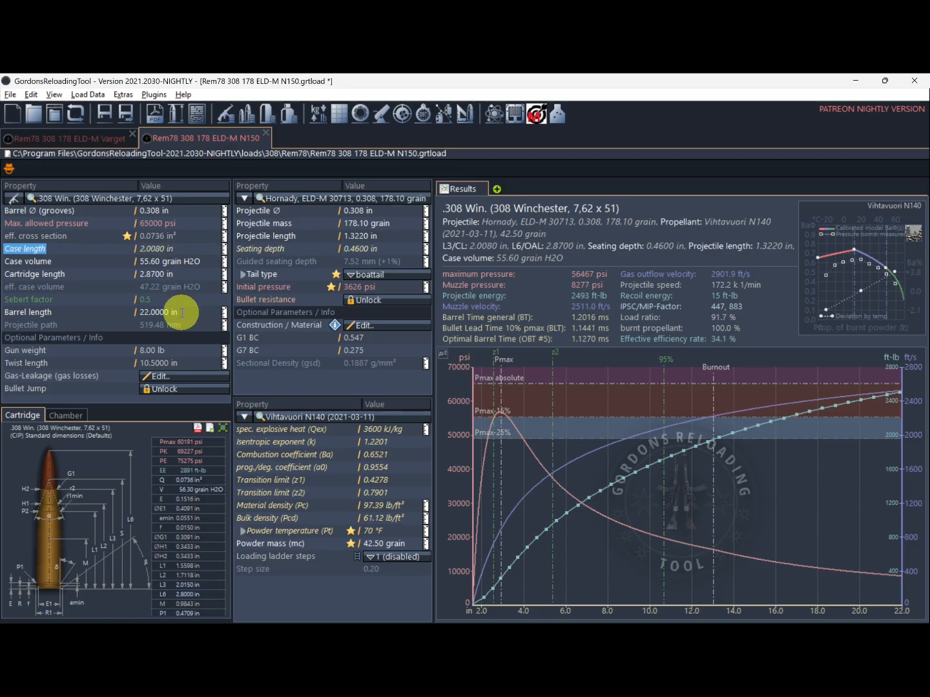
Step: Set the projectile length of the N150 load to 1.318 in
click(387, 236)
key(BackSpace)
key(BackSpace)
key(BackSpace)
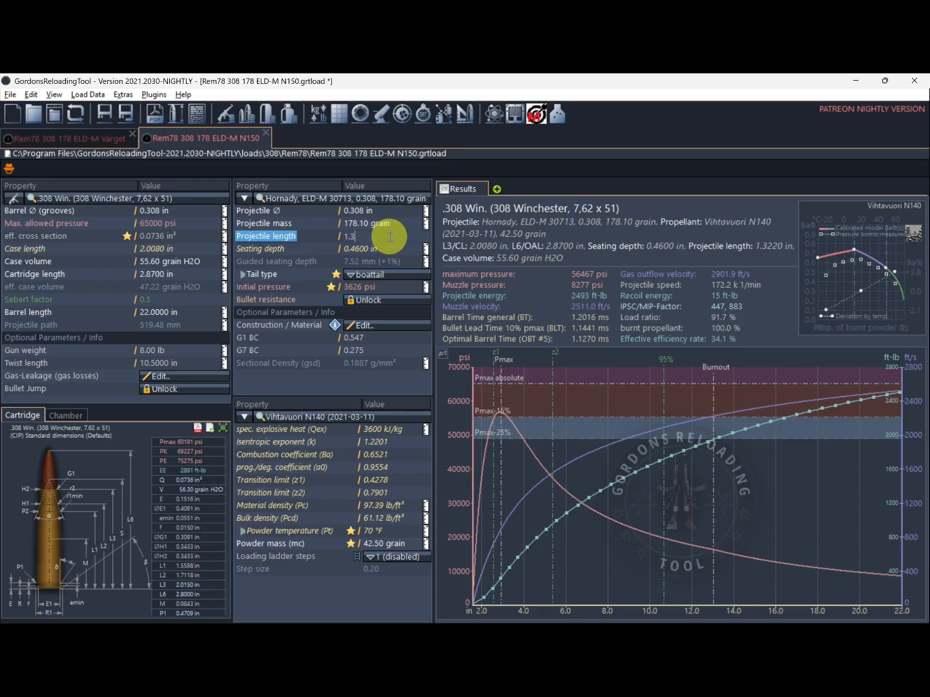
text(18)
key(Return)
Step: Replace the N150 load's propellant with Vihtavuori N150 Pcd (2025-09-23) from the user database
click(371, 420)
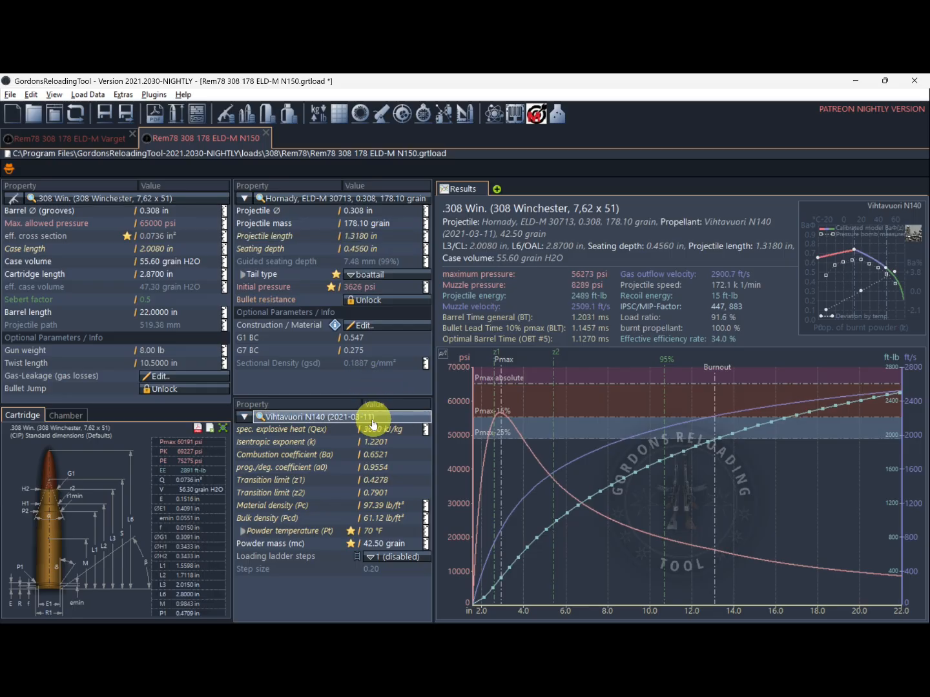
double_click(370, 421)
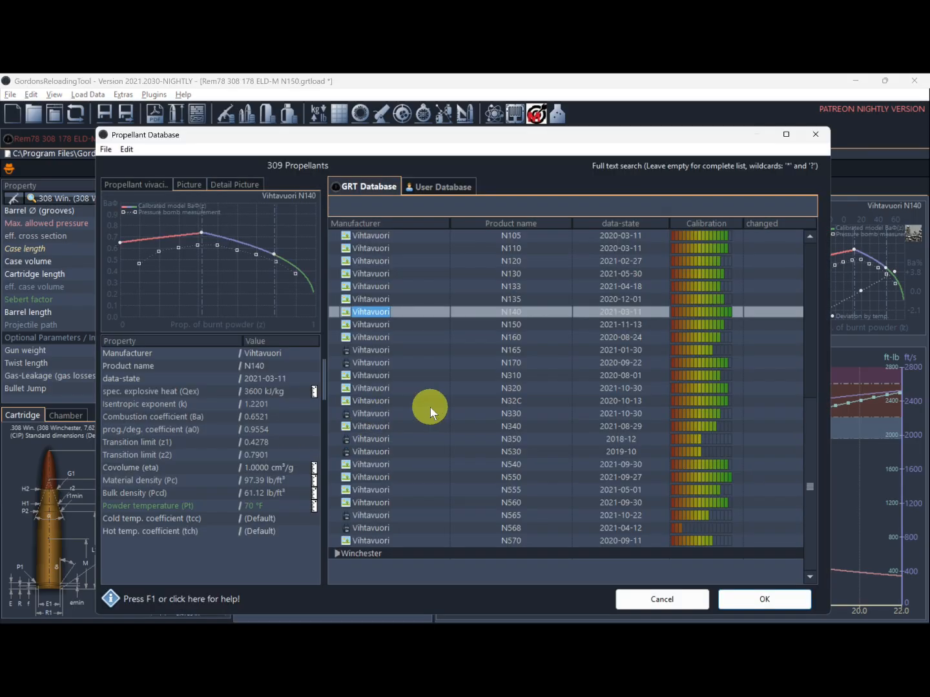
click(442, 188)
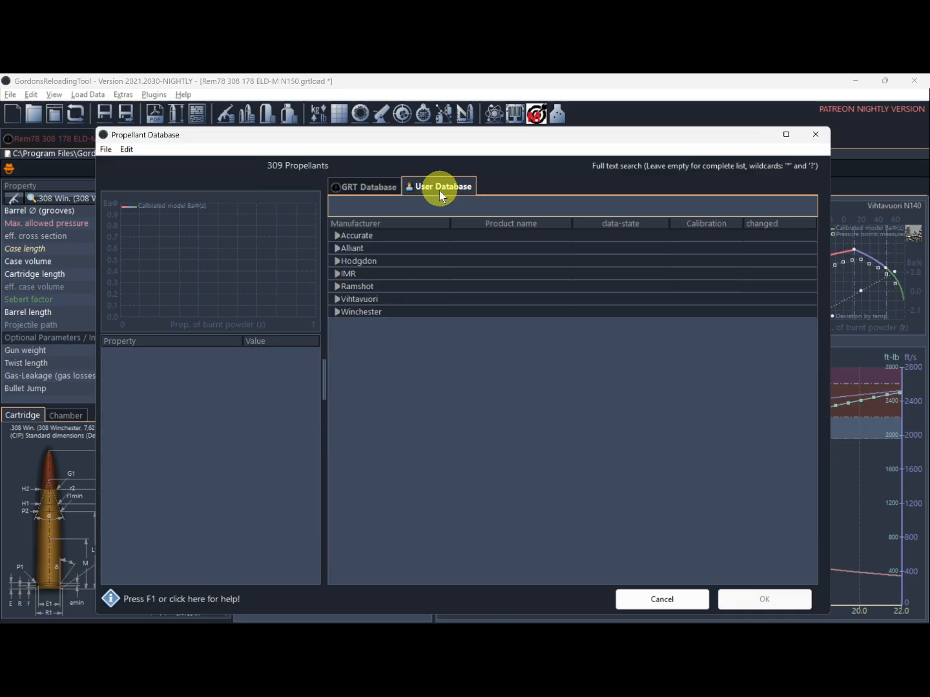
double_click(407, 300)
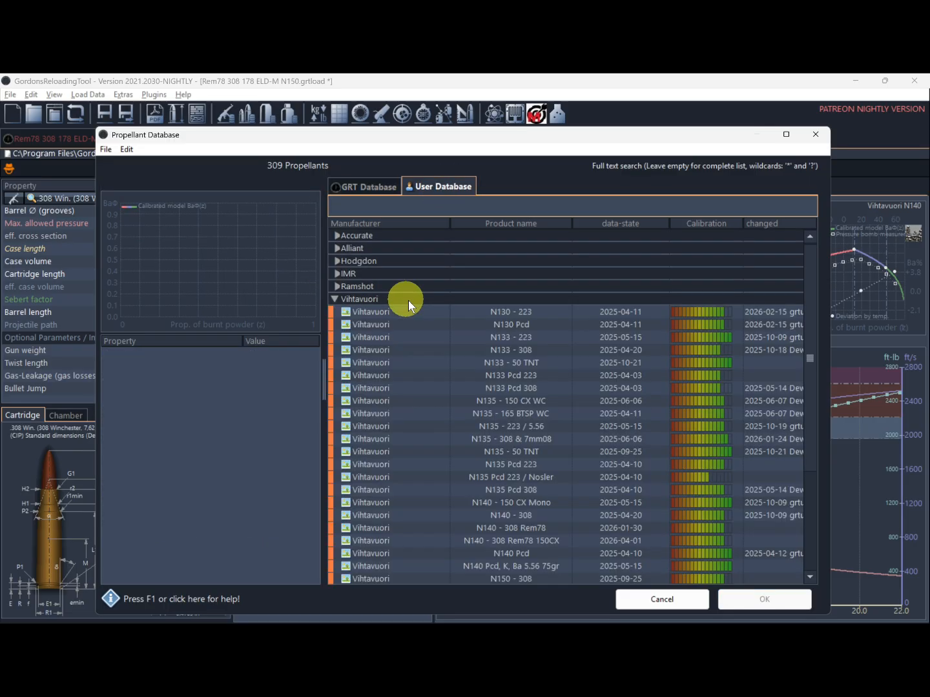
scroll(558, 480, down, 3)
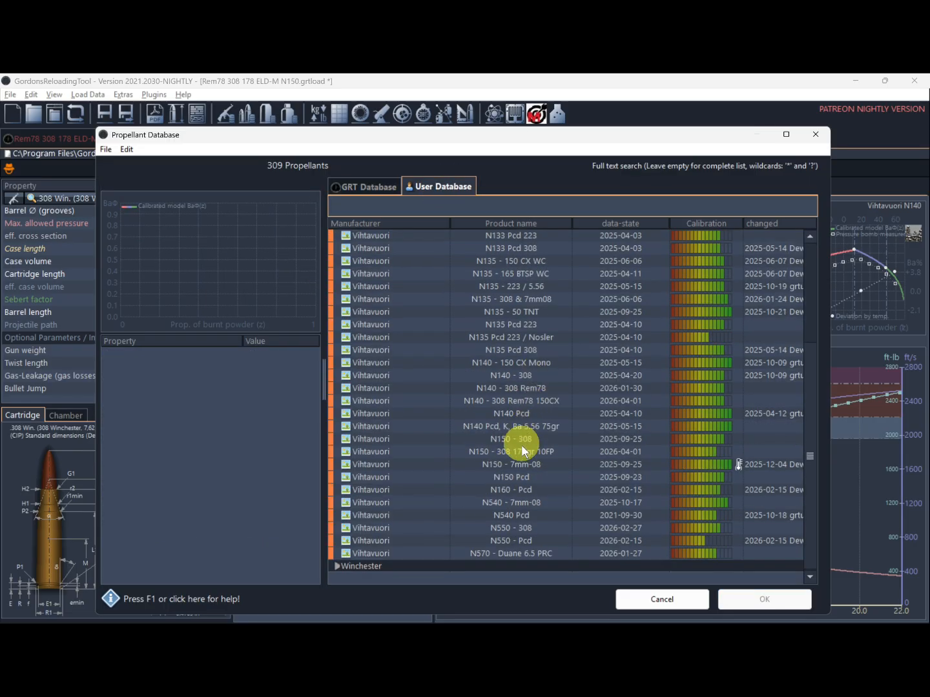
click(519, 478)
click(750, 601)
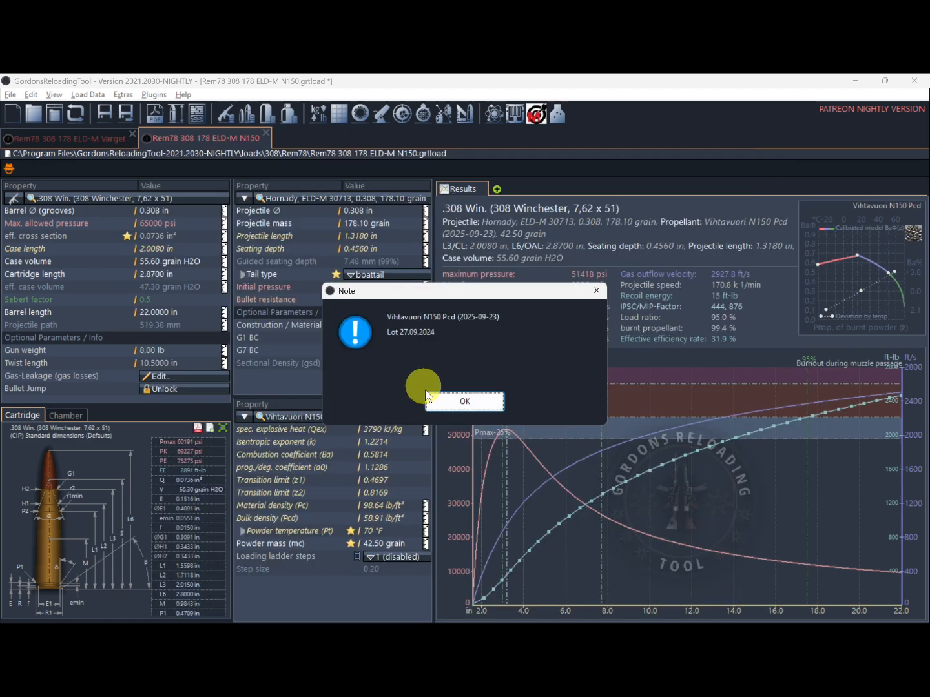
click(472, 404)
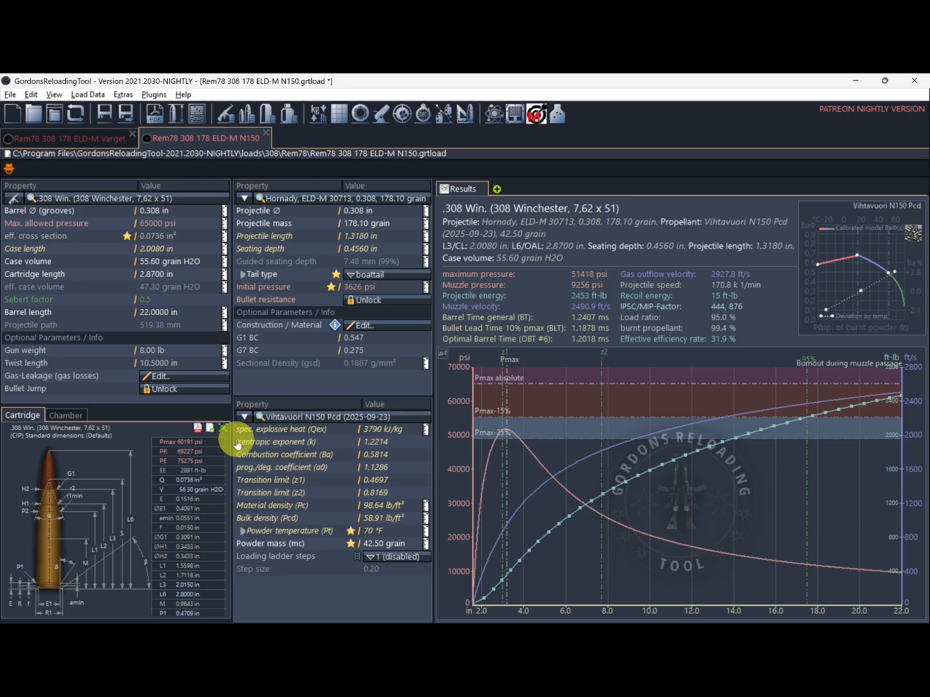
click(259, 416)
click(372, 193)
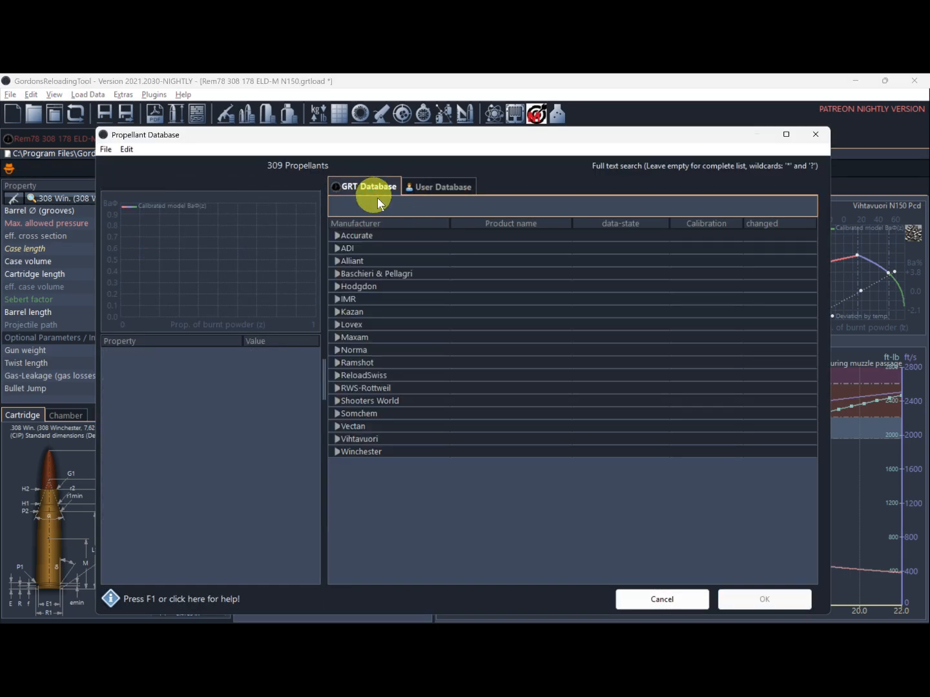
double_click(414, 440)
scroll(520, 477, down, 7)
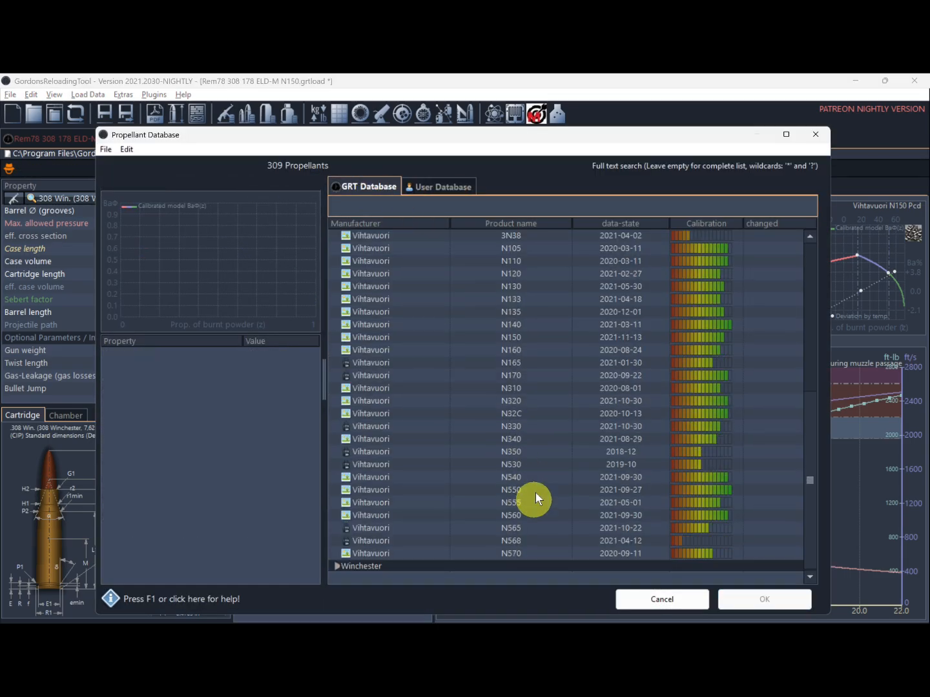
click(534, 338)
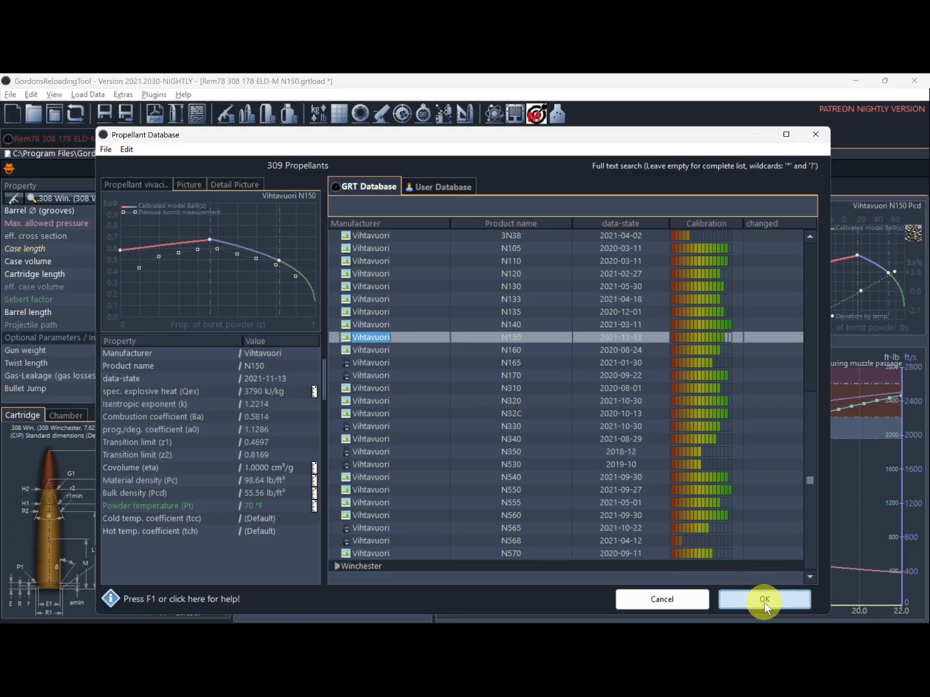
click(764, 599)
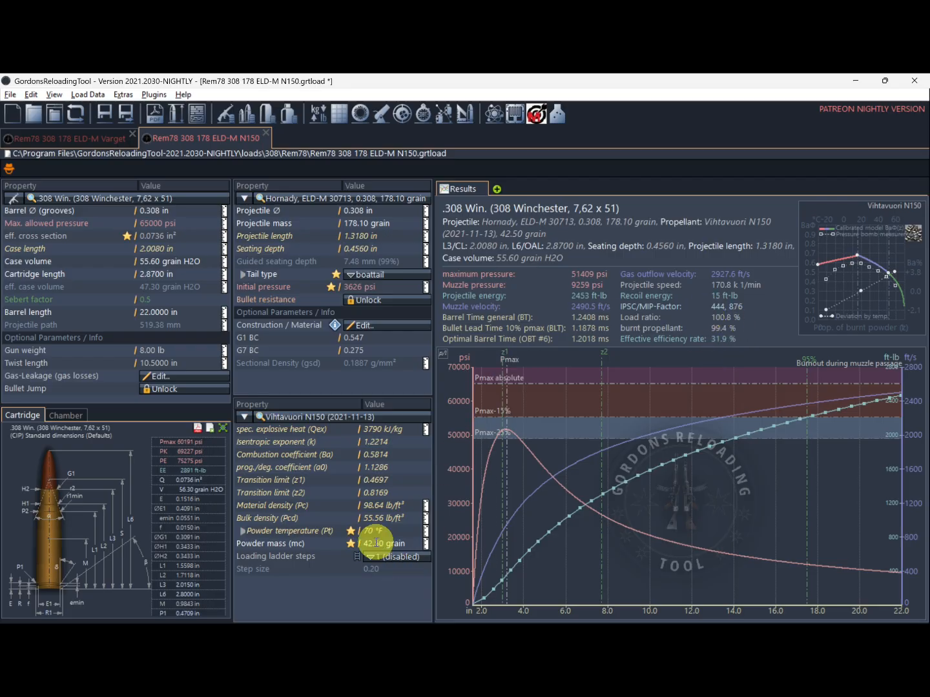
Step: Switch the N150 load's propellant back to Vihtavuori N150 Pcd (2025-09-23) from the user database and dismiss its lot note
click(346, 420)
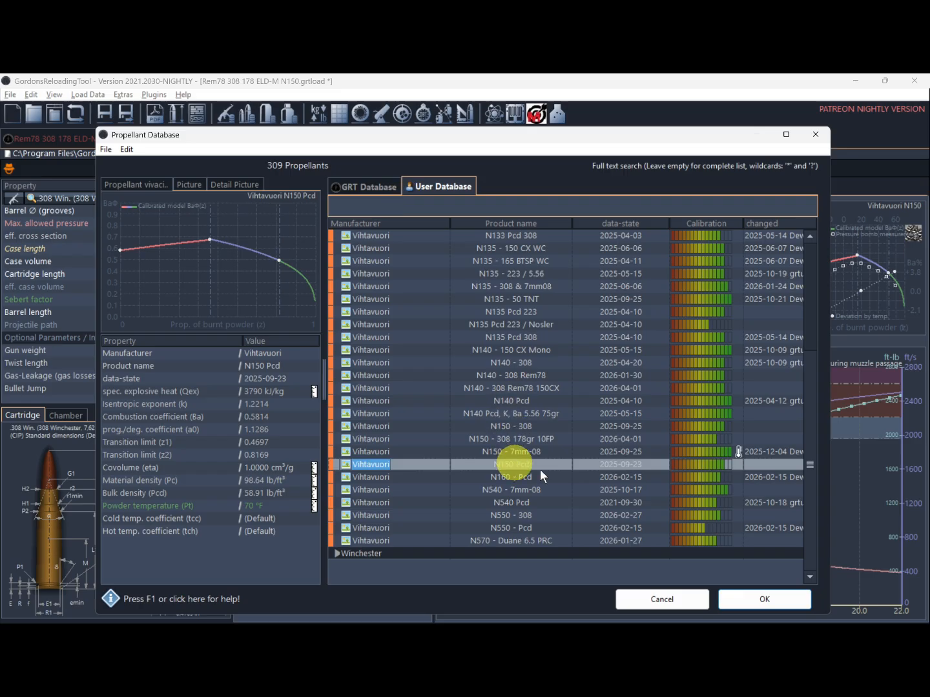
click(766, 601)
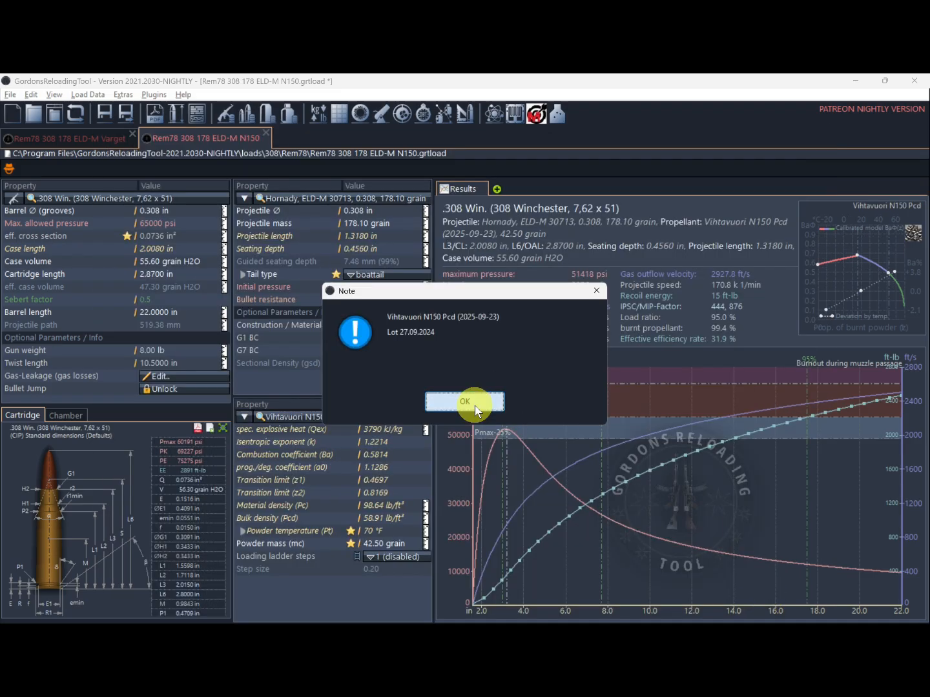
click(476, 405)
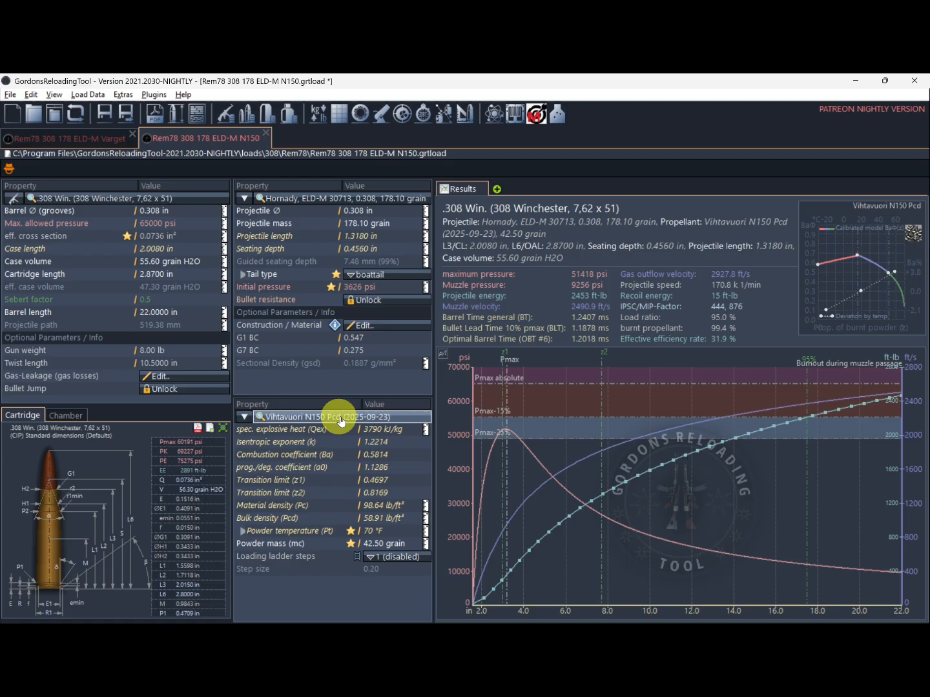
Step: Set the N150 load's powder temperature to 80 °F
click(389, 532)
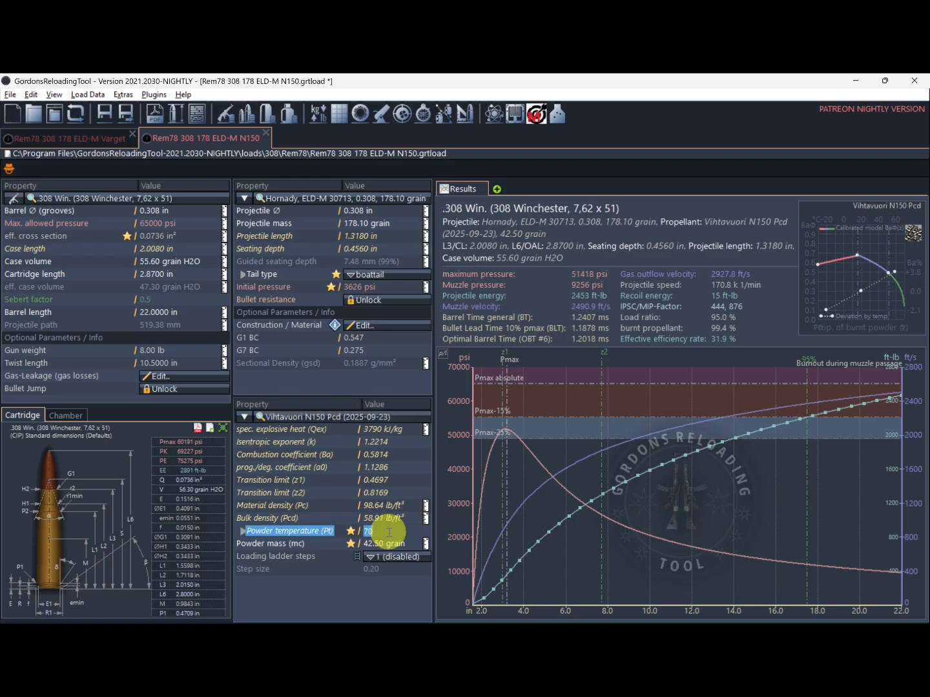
text(80 °F)
key(Return)
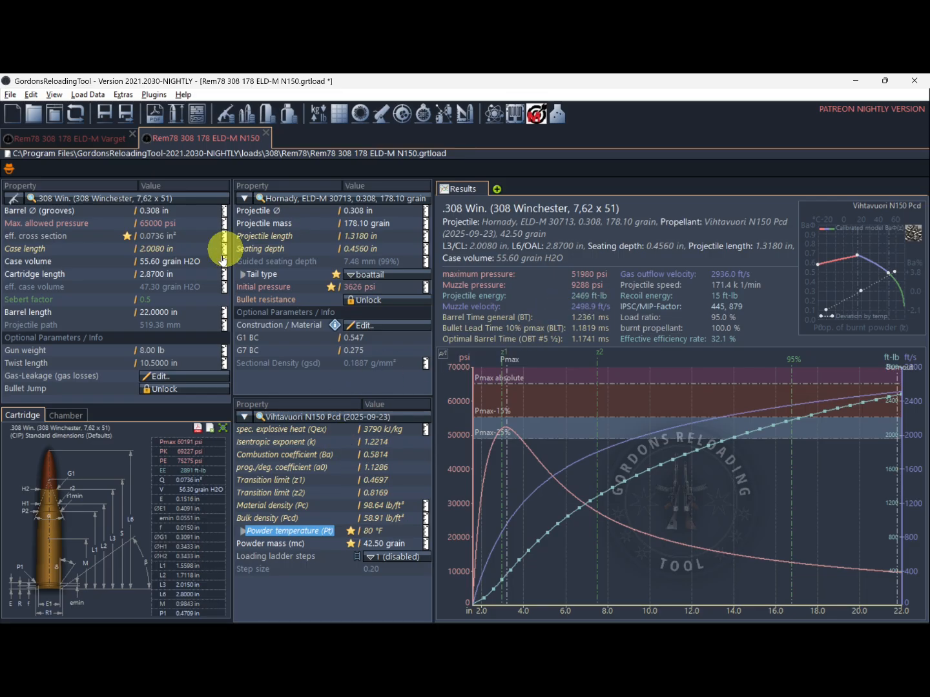
Step: Calculate the N150 load's propellant mass for a maximum pressure of 65000 psi with the assistant and apply it
mouse_move(320, 450)
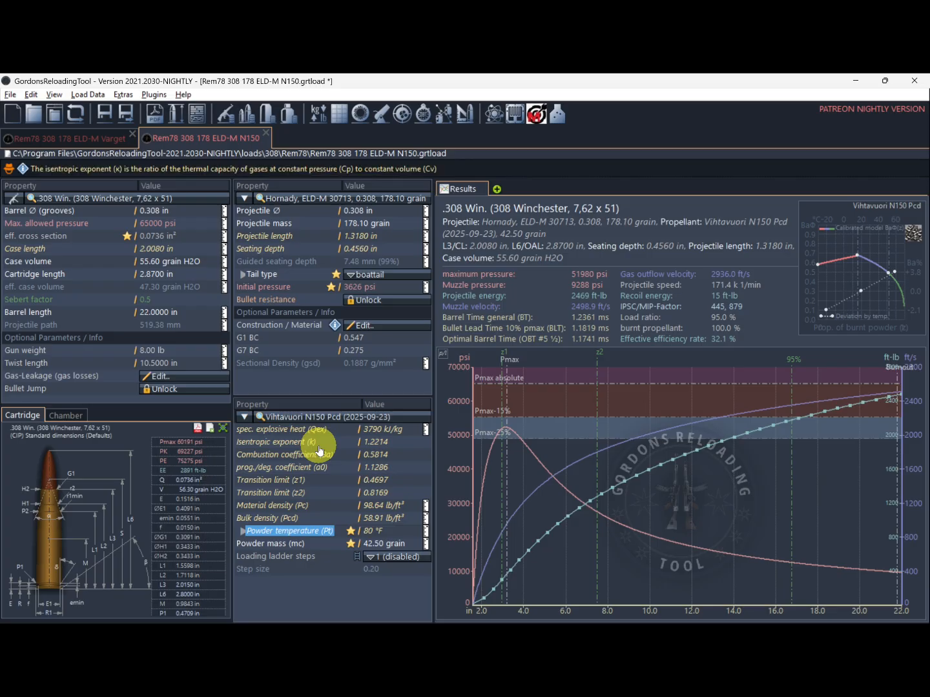
click(350, 544)
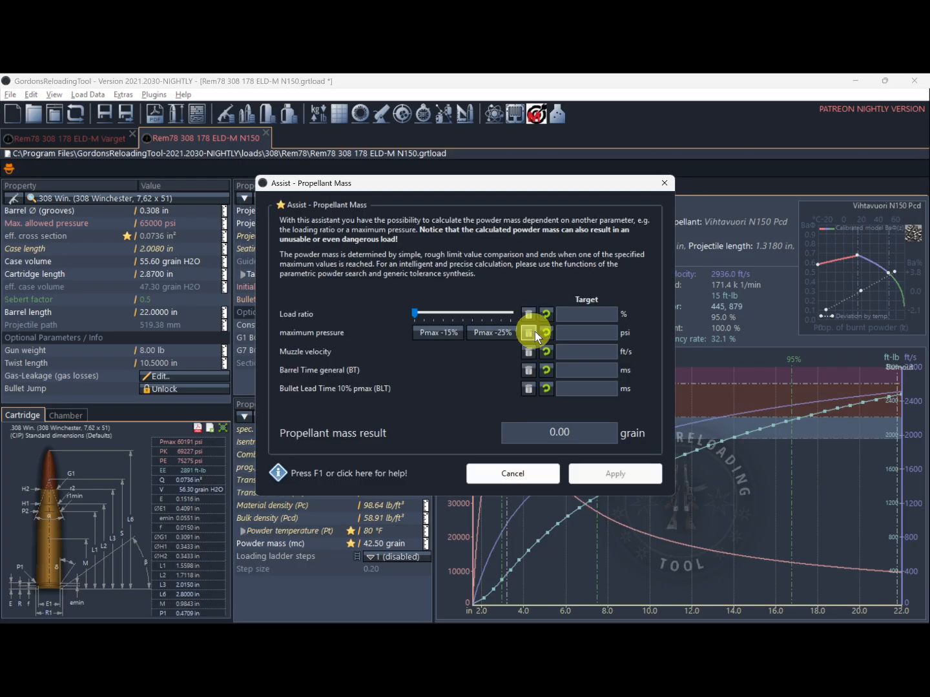
click(585, 335)
text(65000)
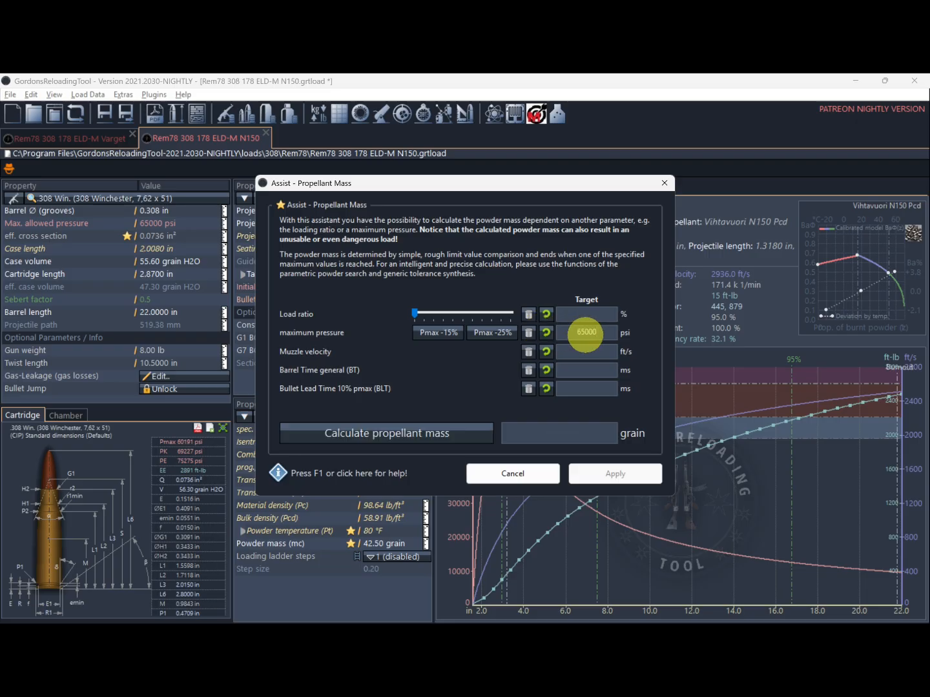
click(427, 433)
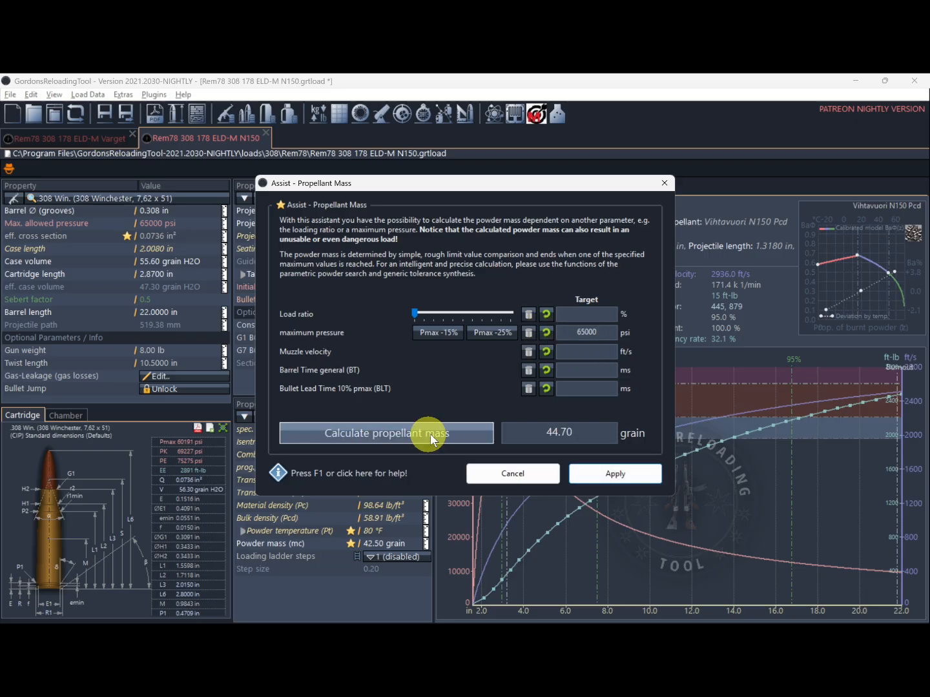
click(631, 474)
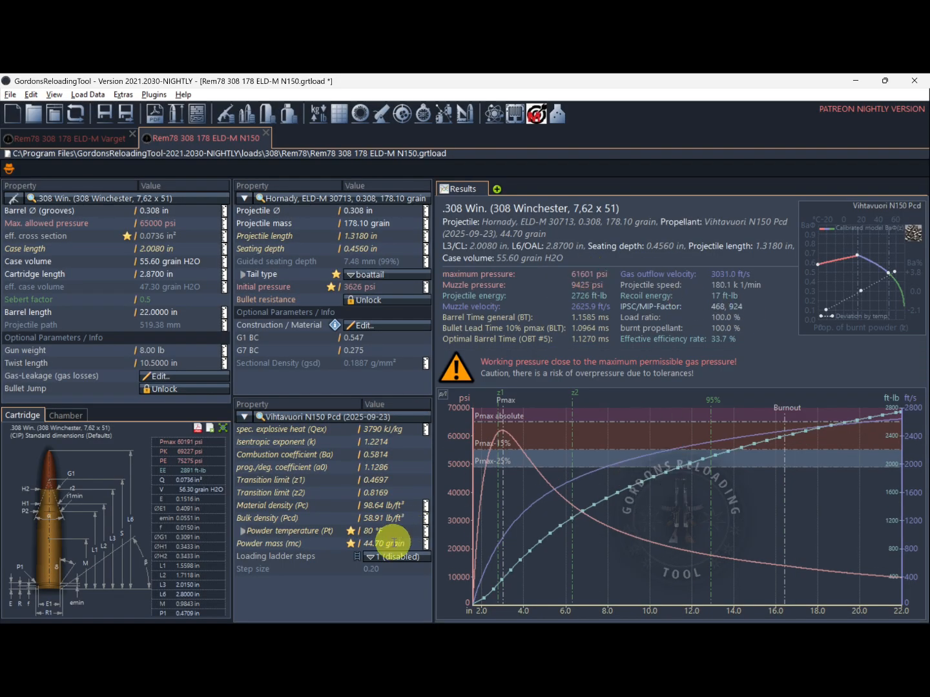
Step: Raise the N150 load's powder mass through 45 and 45.3 to 45.4 grain
click(378, 544)
text(45)
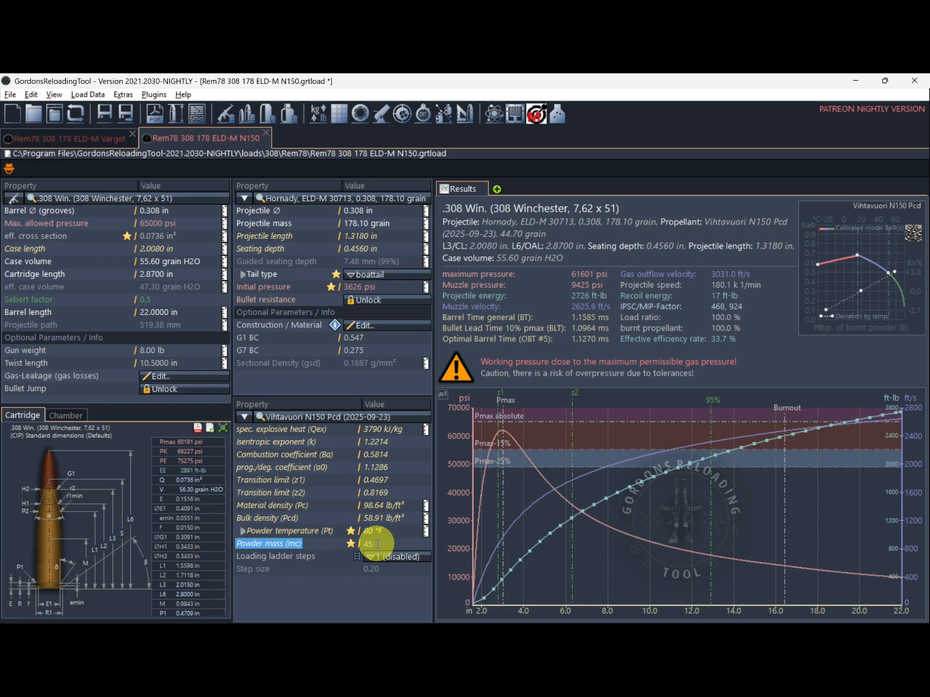
key(Return)
click(378, 544)
text(4)
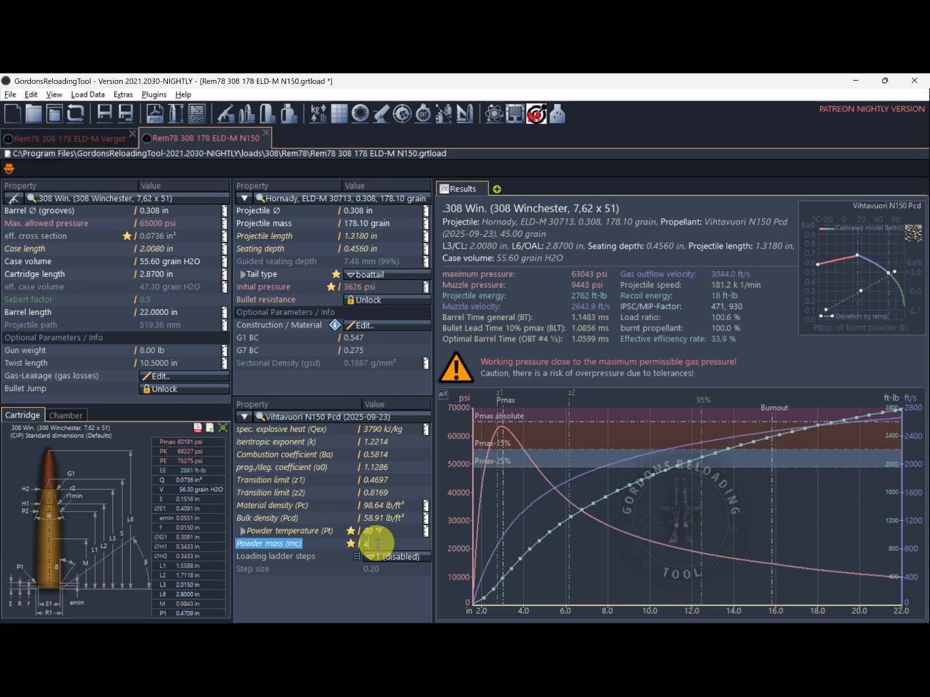
text(5.3)
key(Return)
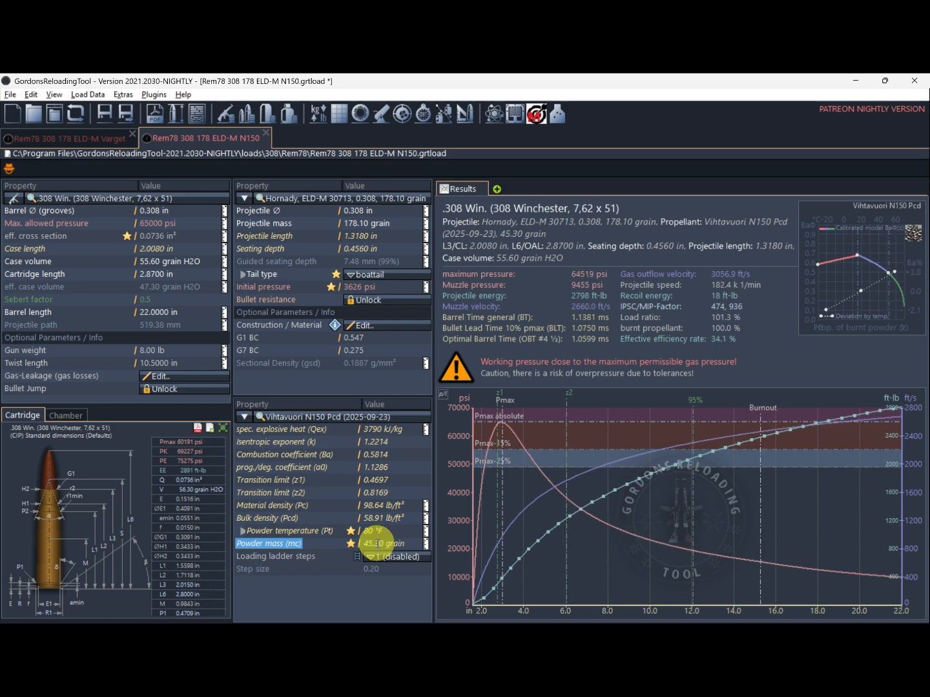
click(377, 543)
text(45.4)
key(Return)
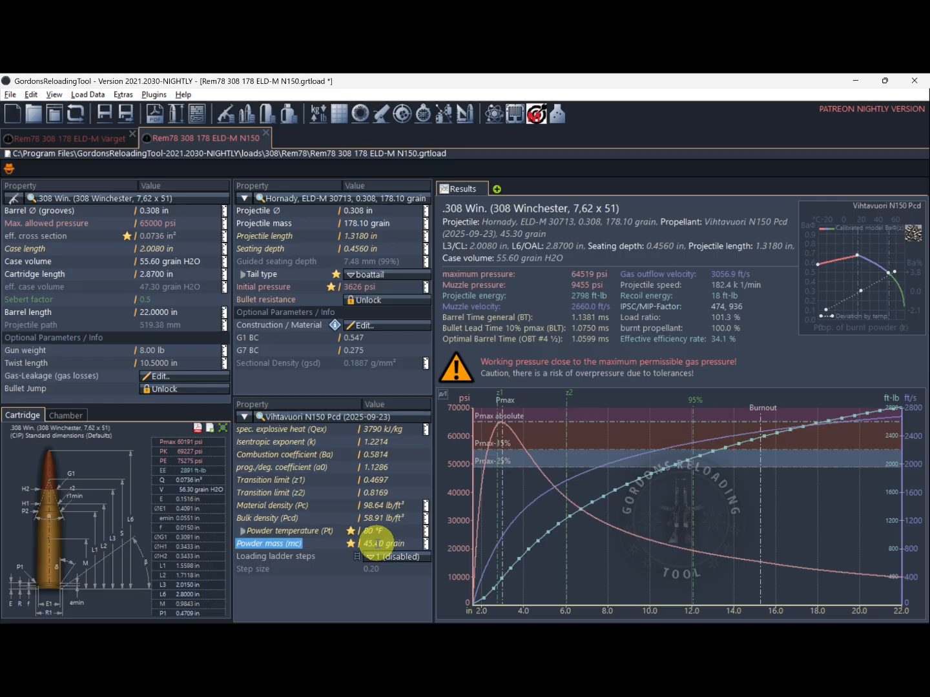
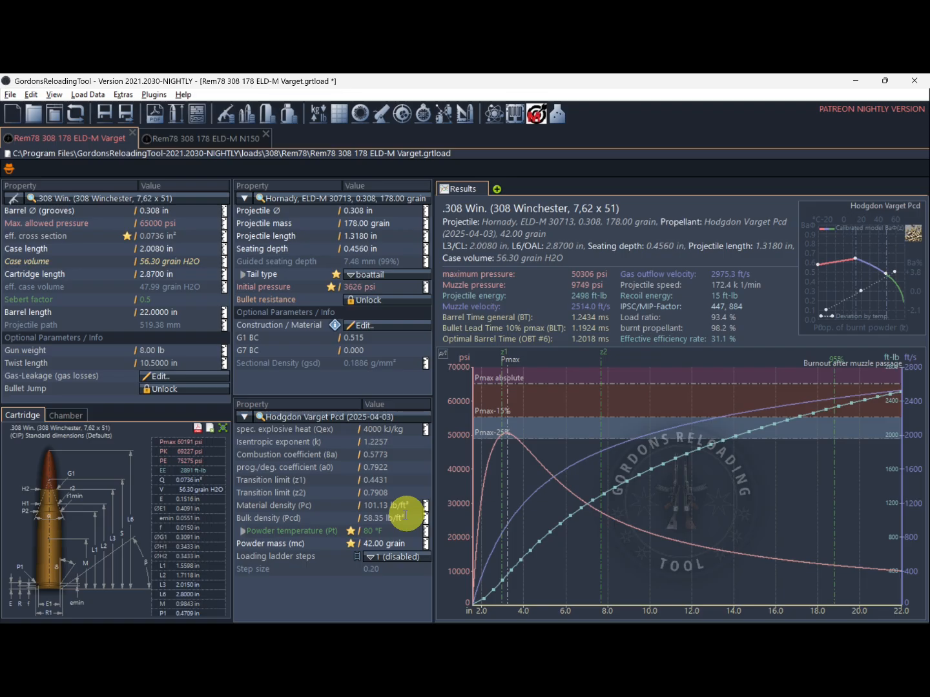
Step: Set the Varget load's powder temperature to 77 °F
click(372, 532)
text(77)
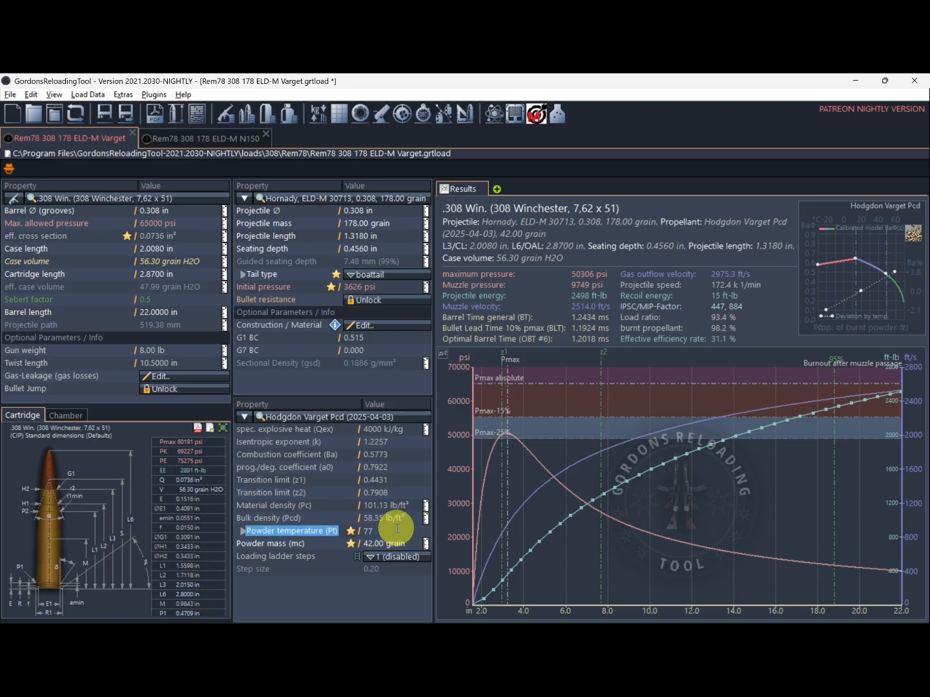
key(Return)
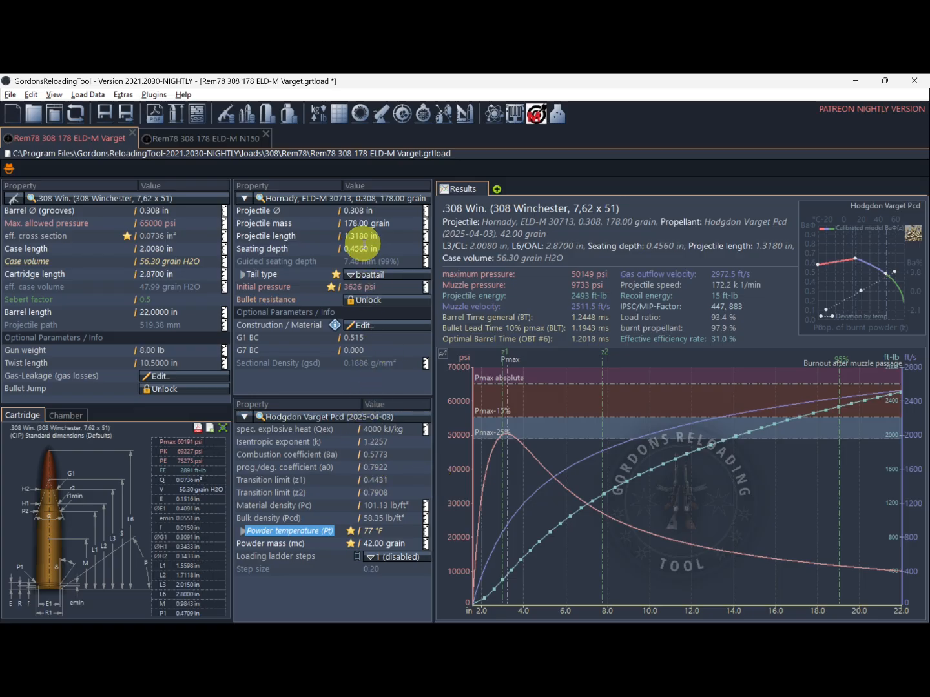
Step: Add a universal measurement to the Varget load and create a 42 grain charge in it
click(497, 190)
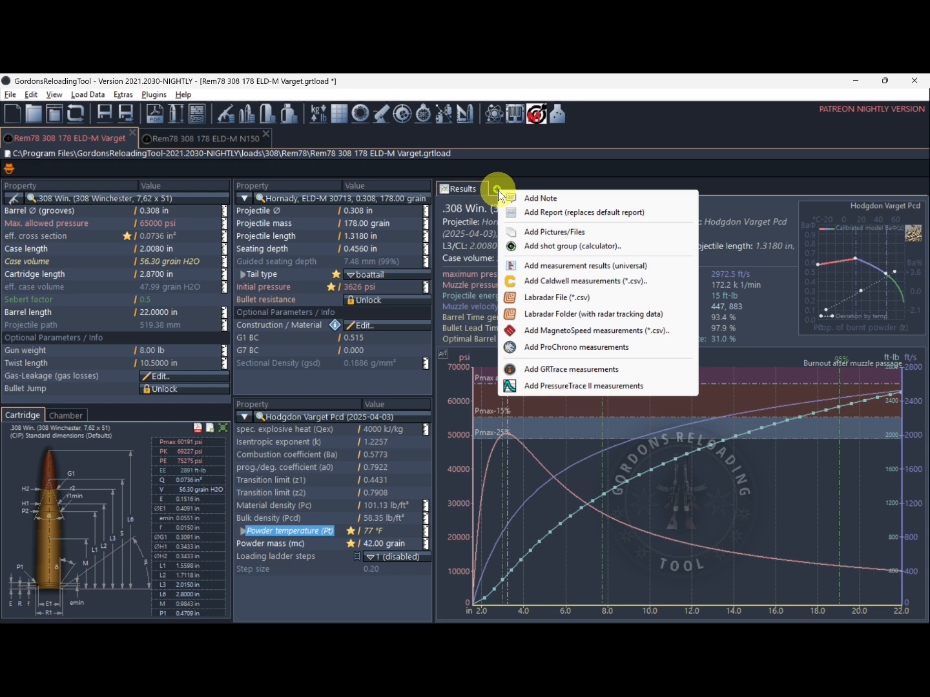
click(560, 266)
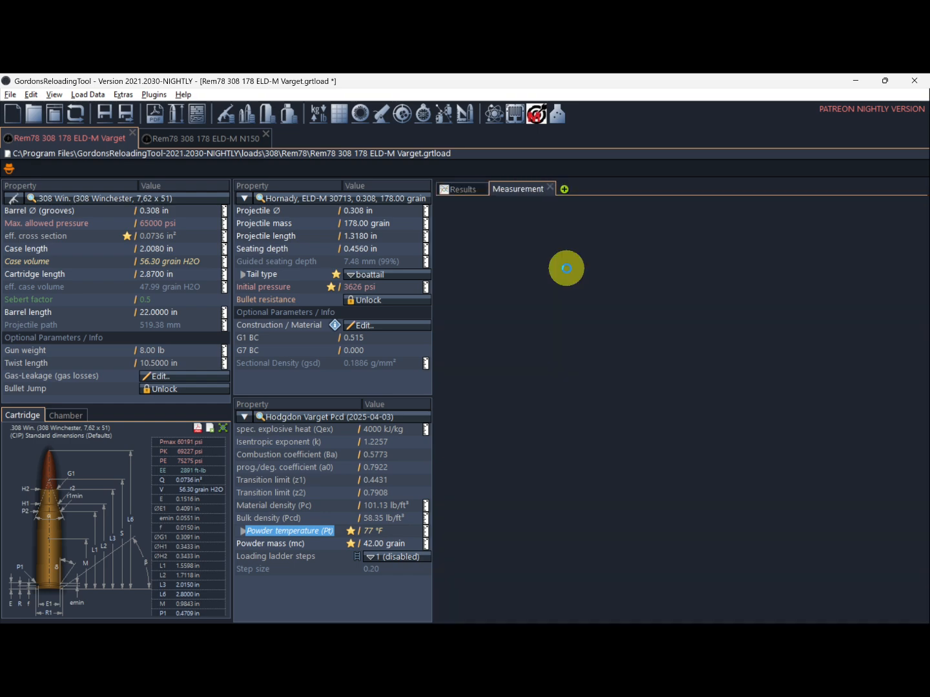
click(518, 252)
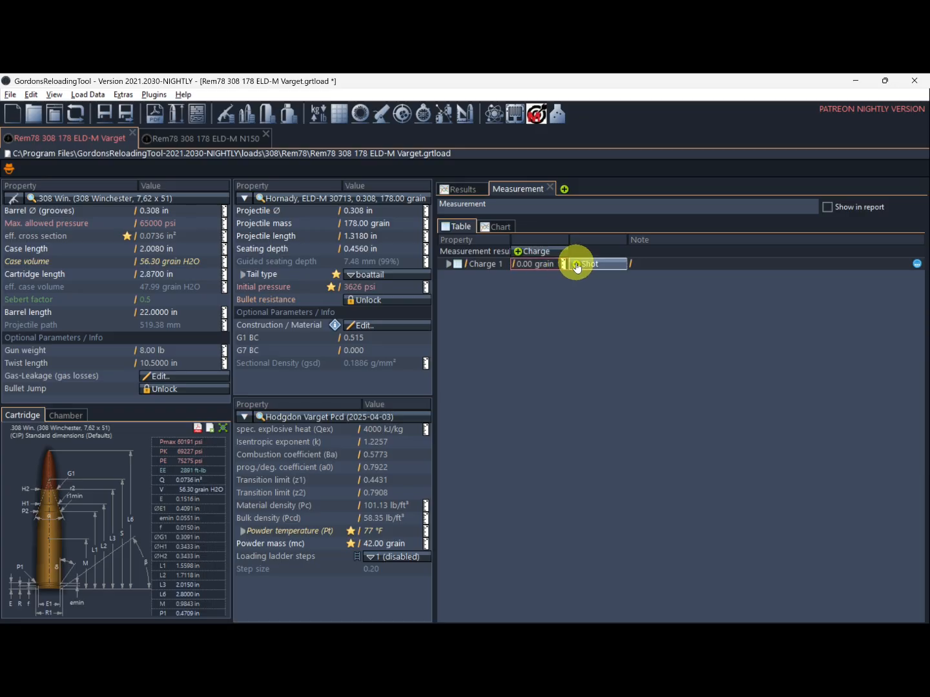
click(526, 263)
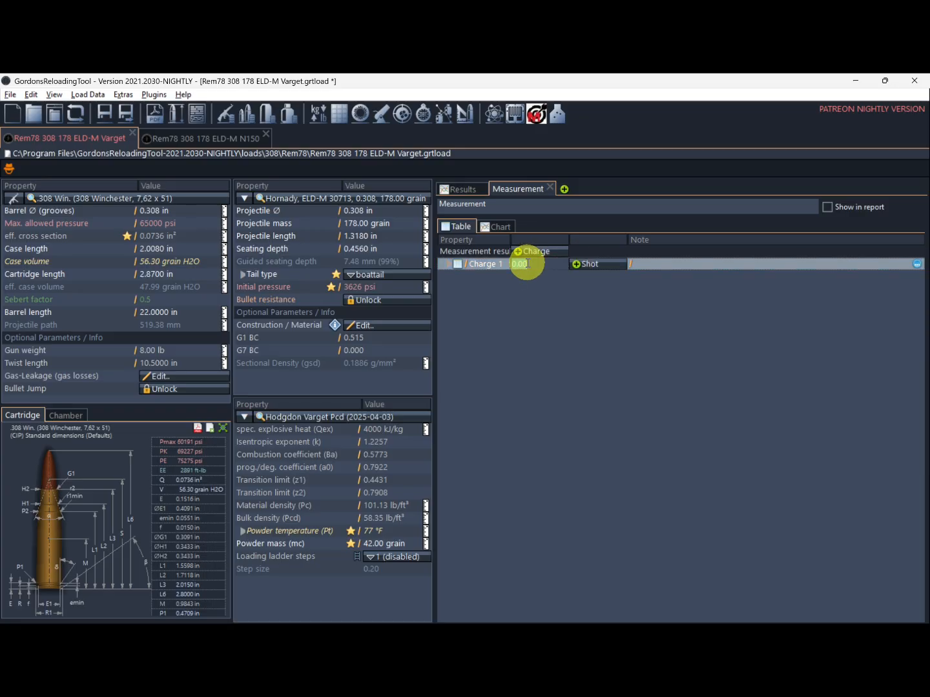
text(42)
key(Return)
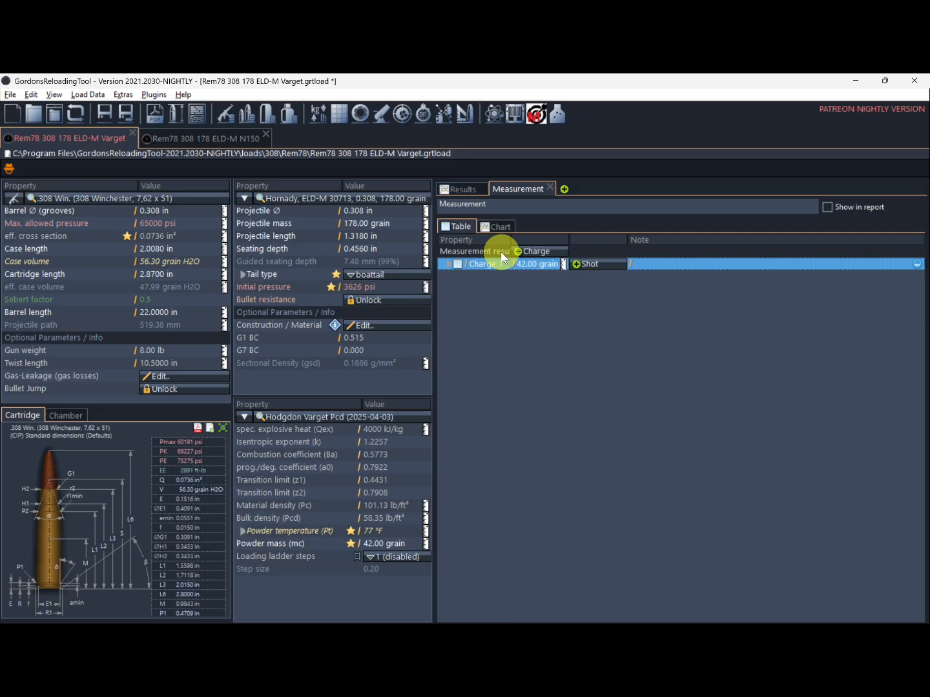
Step: Add five shot entries to the 42 grain charge and save the Varget load file
click(576, 265)
click(577, 264)
click(577, 264)
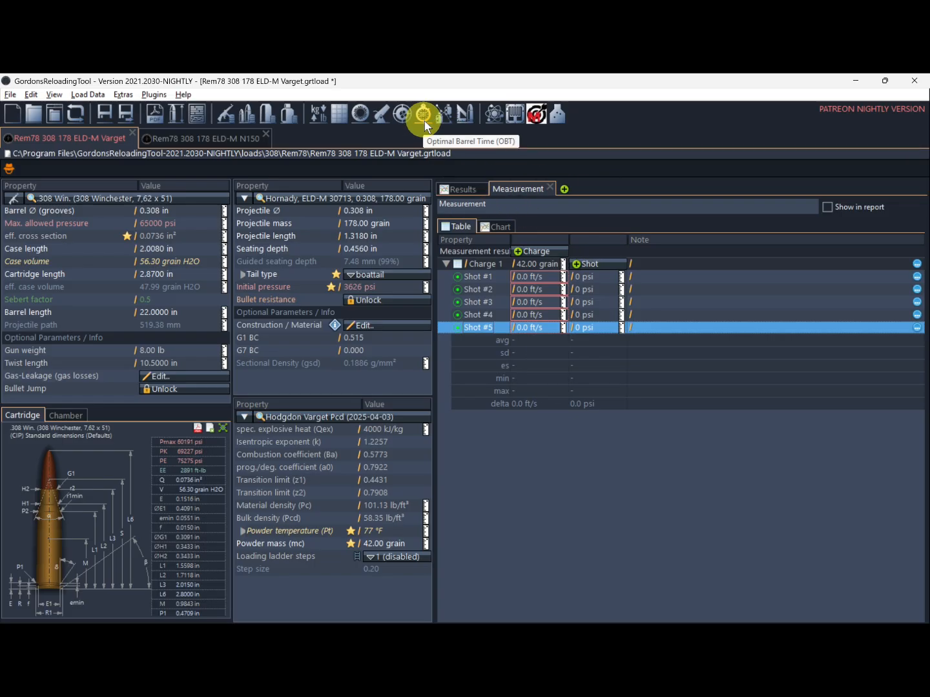
click(101, 118)
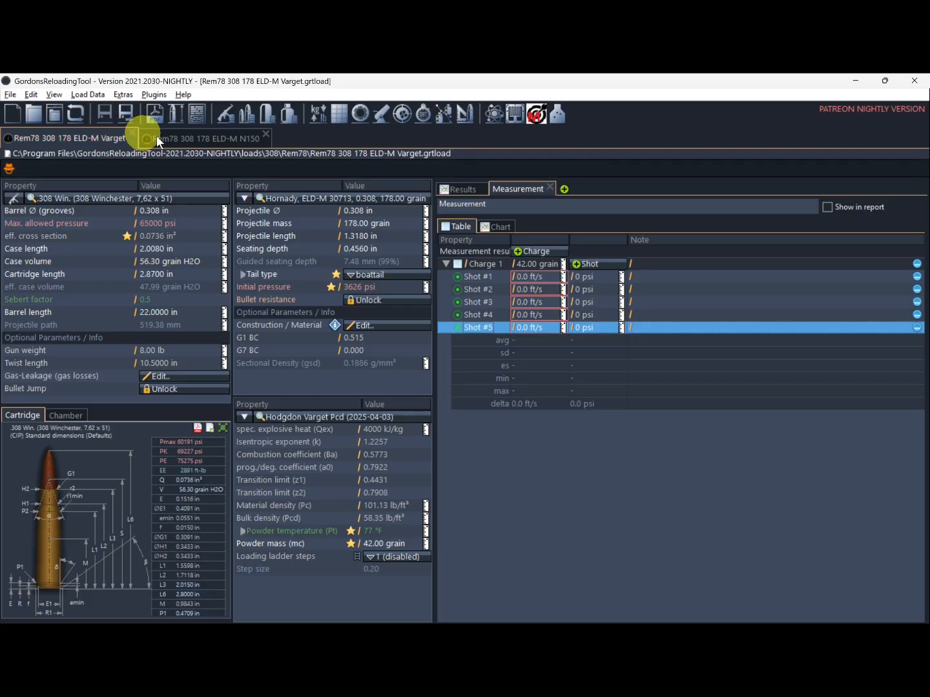
Step: Compute the Optimal Barrel Time calibration for the Varget load using a measured velocity of 2583 ft/s
click(421, 116)
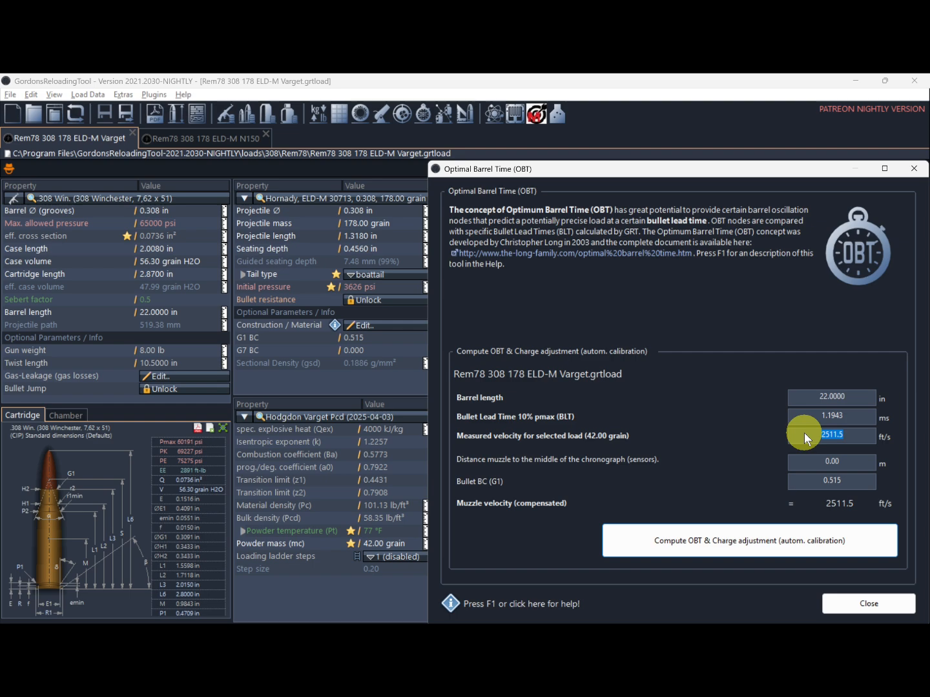
text(2583)
click(754, 546)
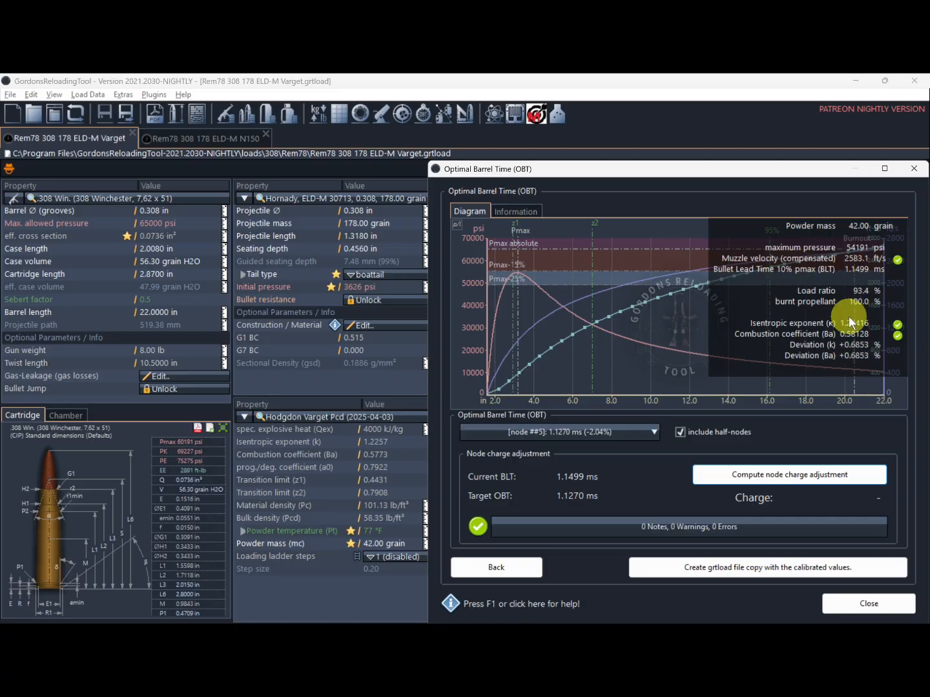
Step: Create a load file copy with the calibrated values and save it as Rem78 308 178 ELD-M Varget-OBT.grtload
click(766, 572)
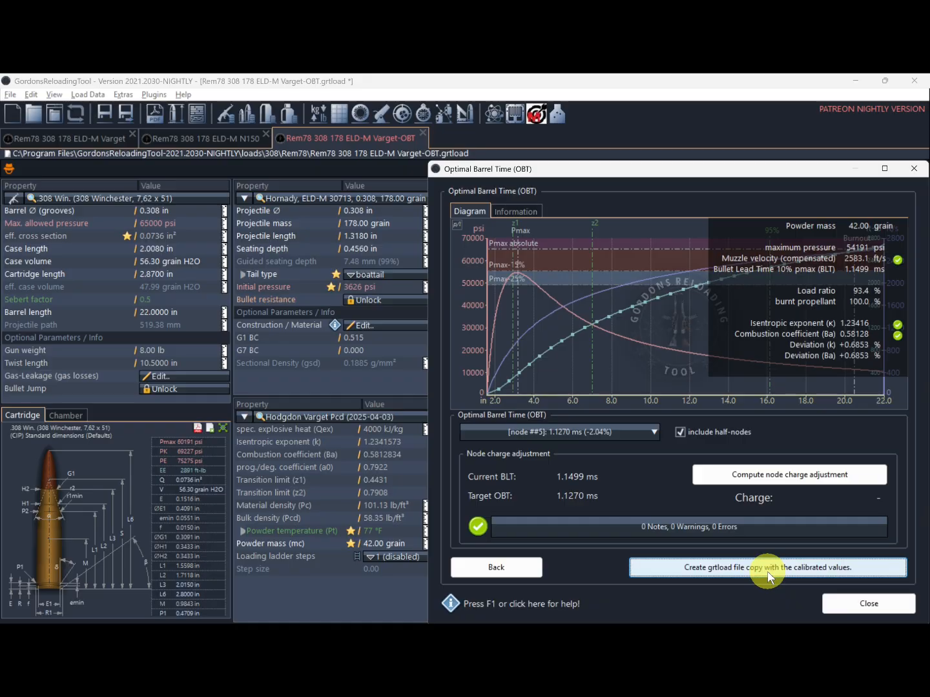
click(841, 606)
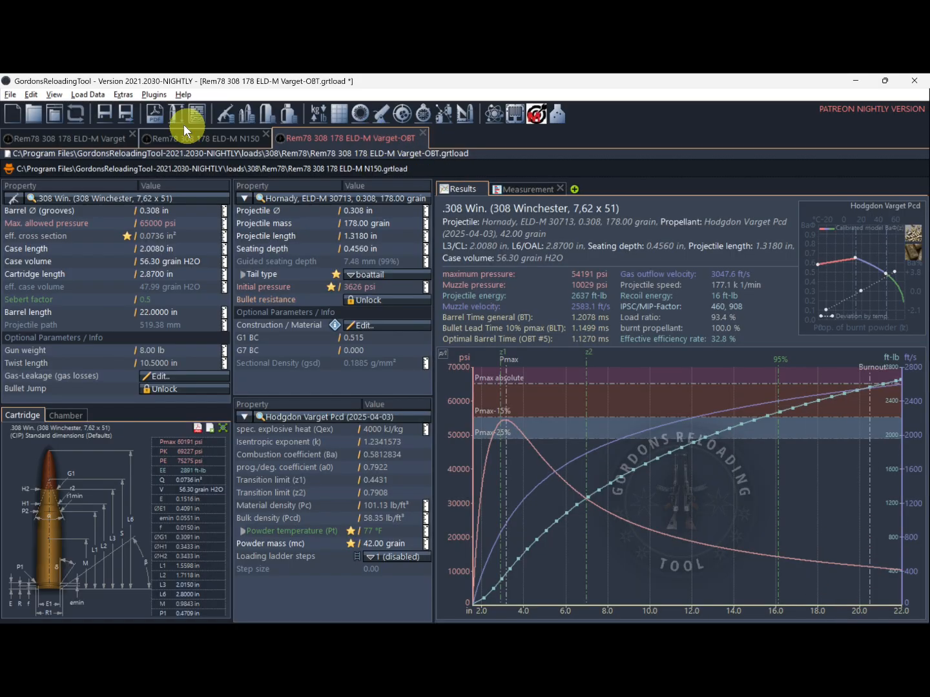
click(102, 112)
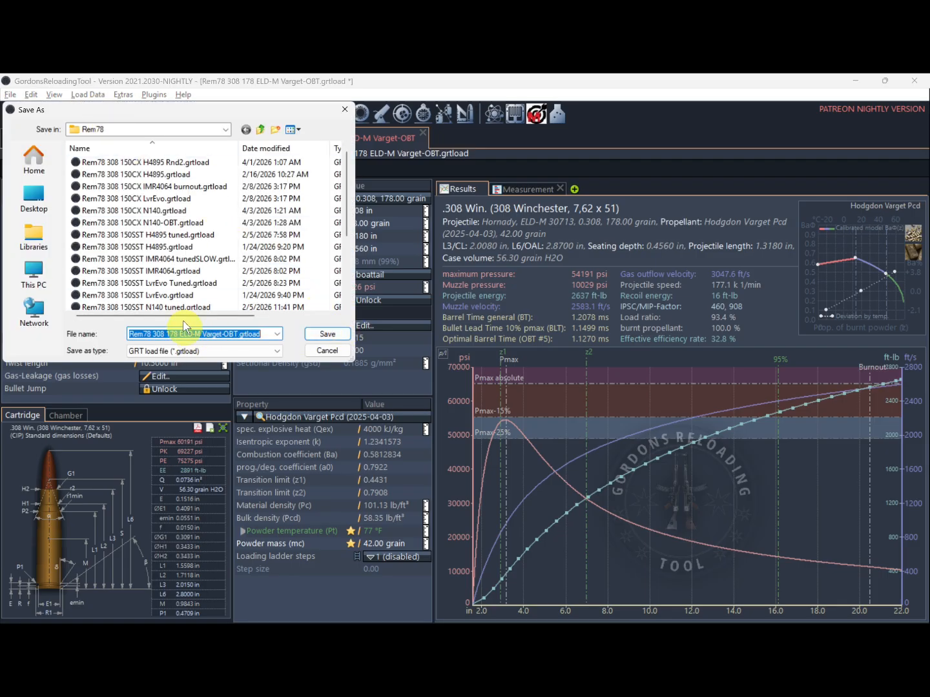
click(334, 335)
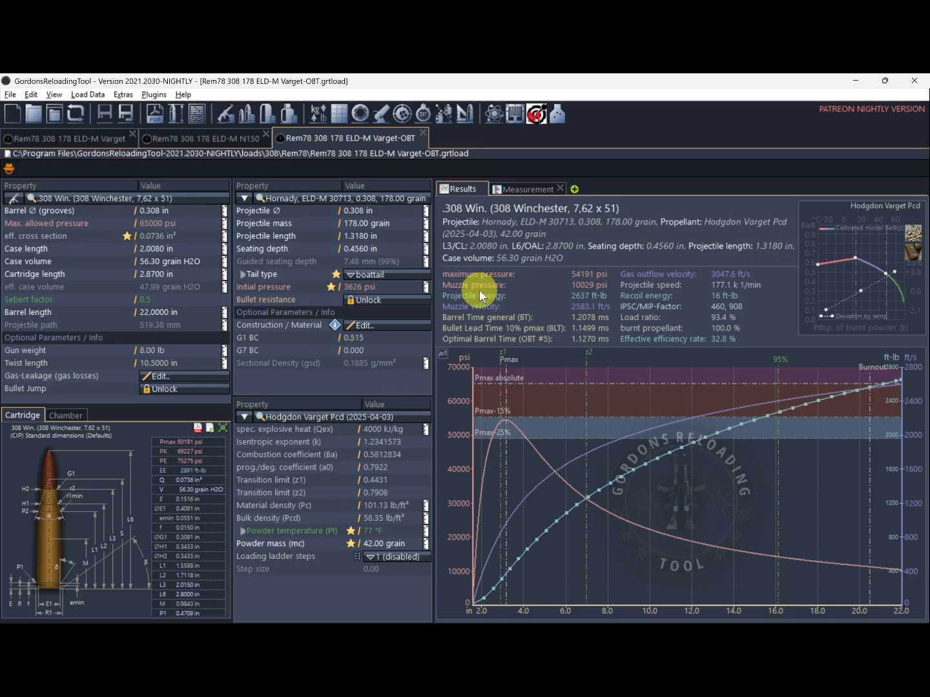
Step: Remove the Measurement tab from the Varget-OBT load
click(560, 188)
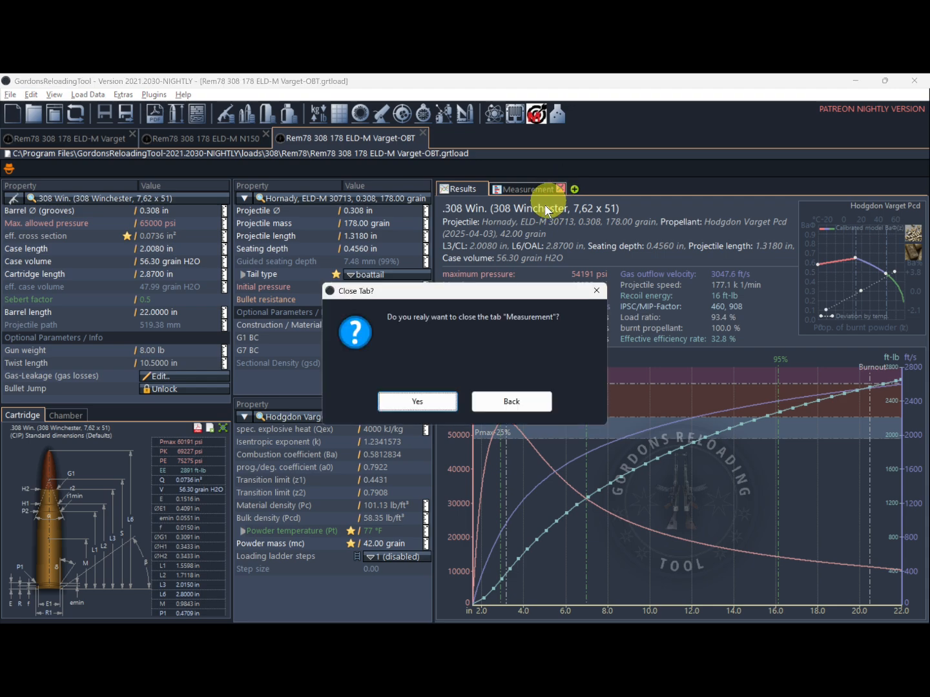
click(444, 401)
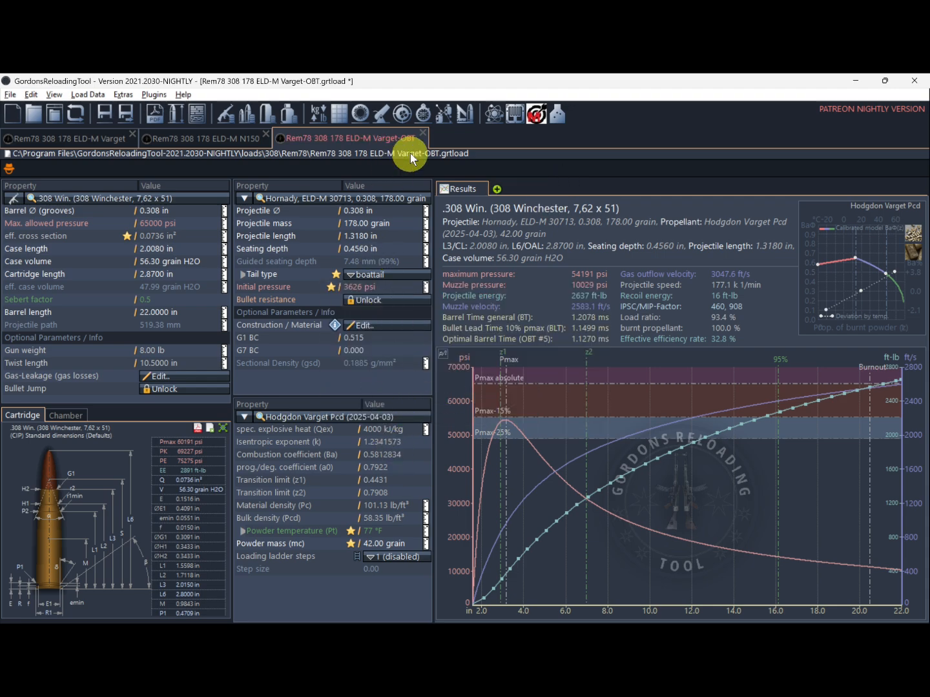
Step: Close the original Varget load and save the Varget-OBT load after placing it ahead of the N150 load
click(132, 133)
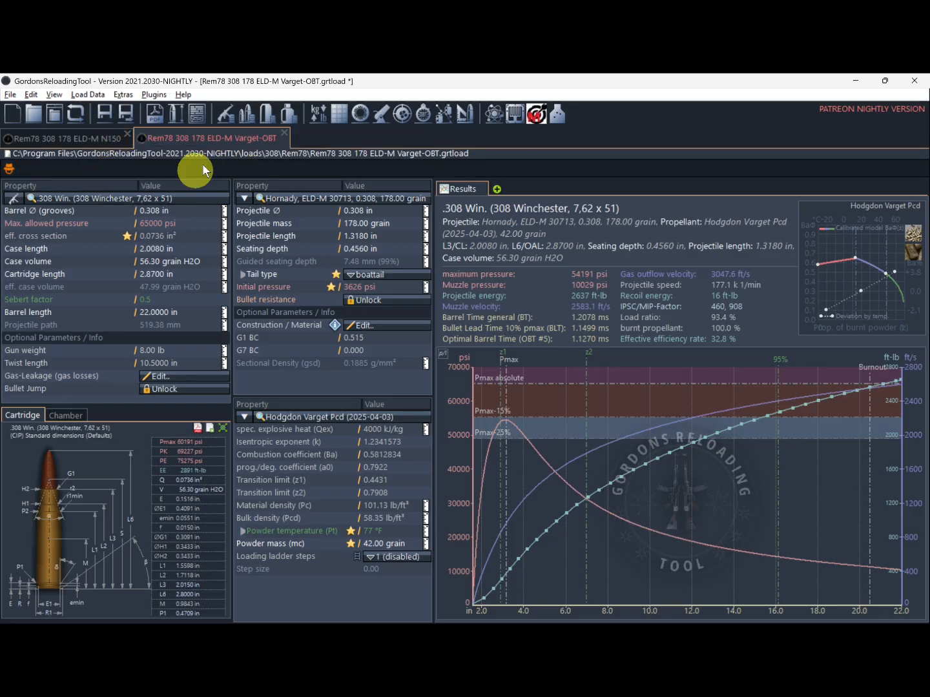
drag(222, 139, 93, 134)
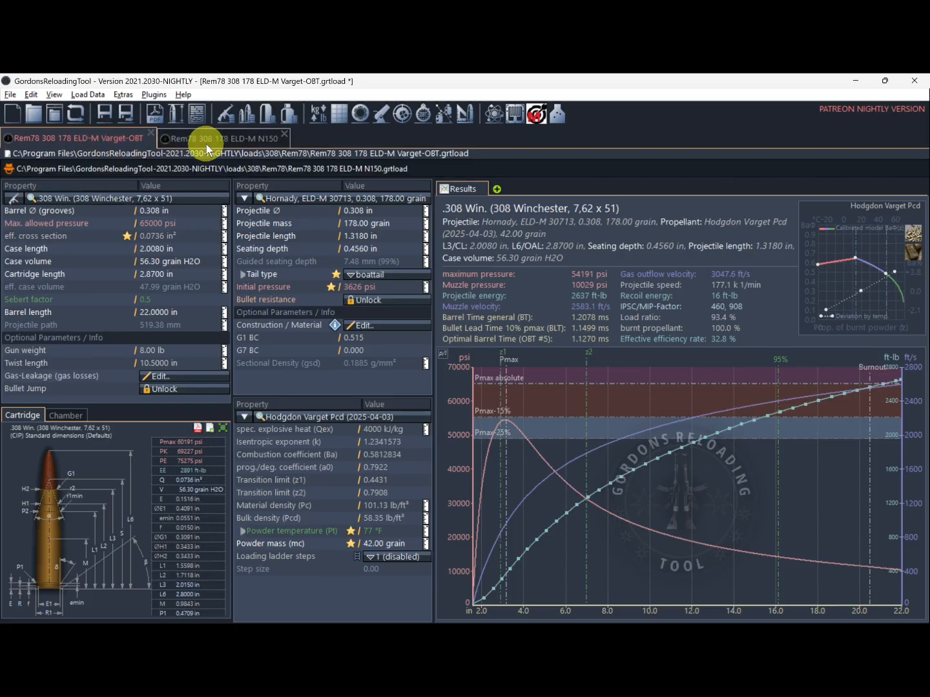
click(103, 115)
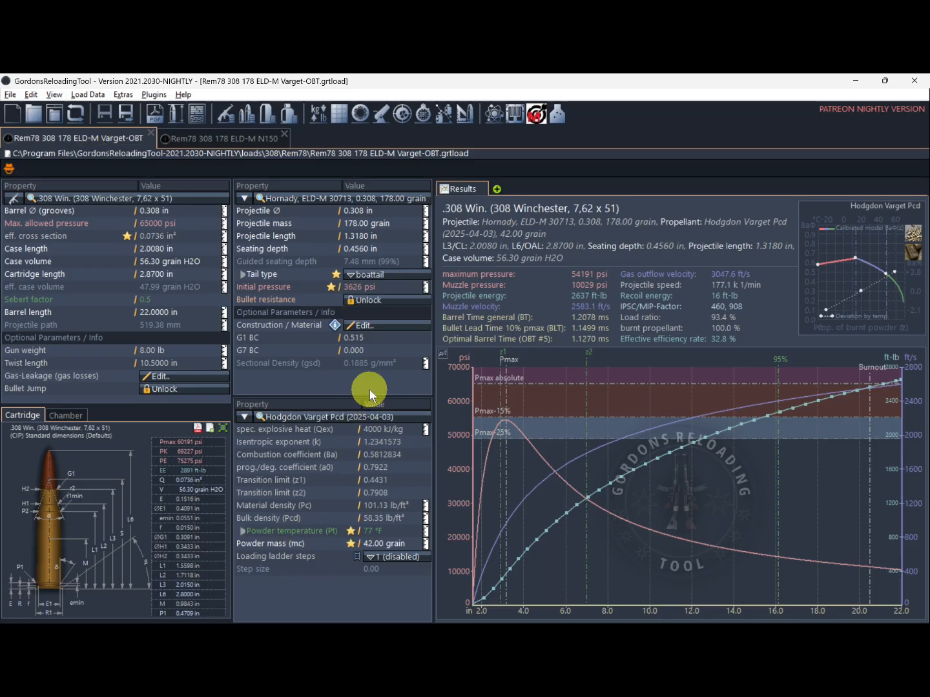
Step: Set the N150 load's case volume to 56.3 grain H2O and powder temperature to 77 °F, and save the file
click(237, 143)
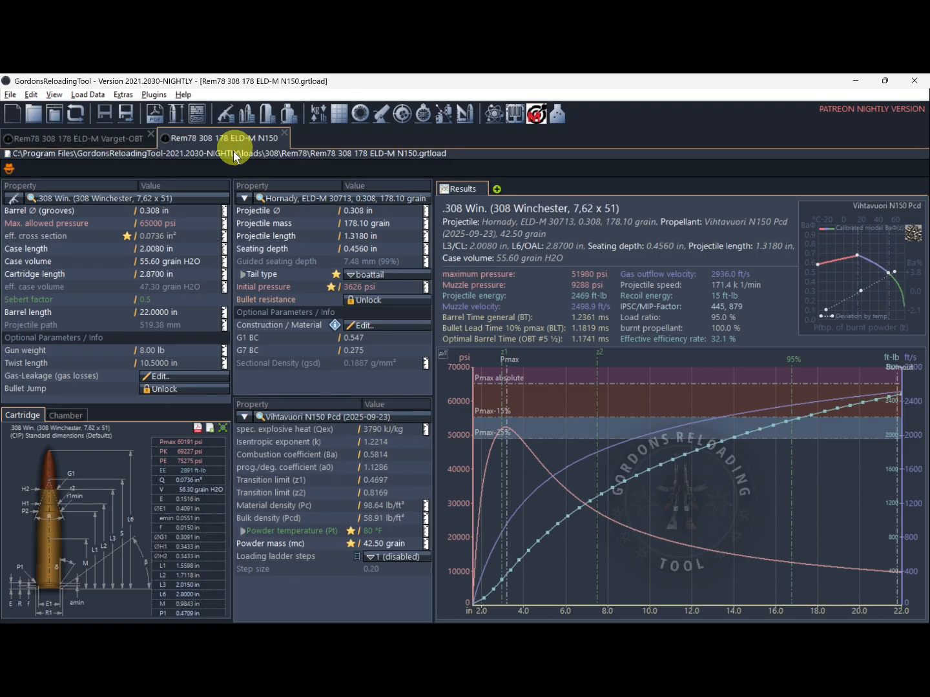
click(155, 261)
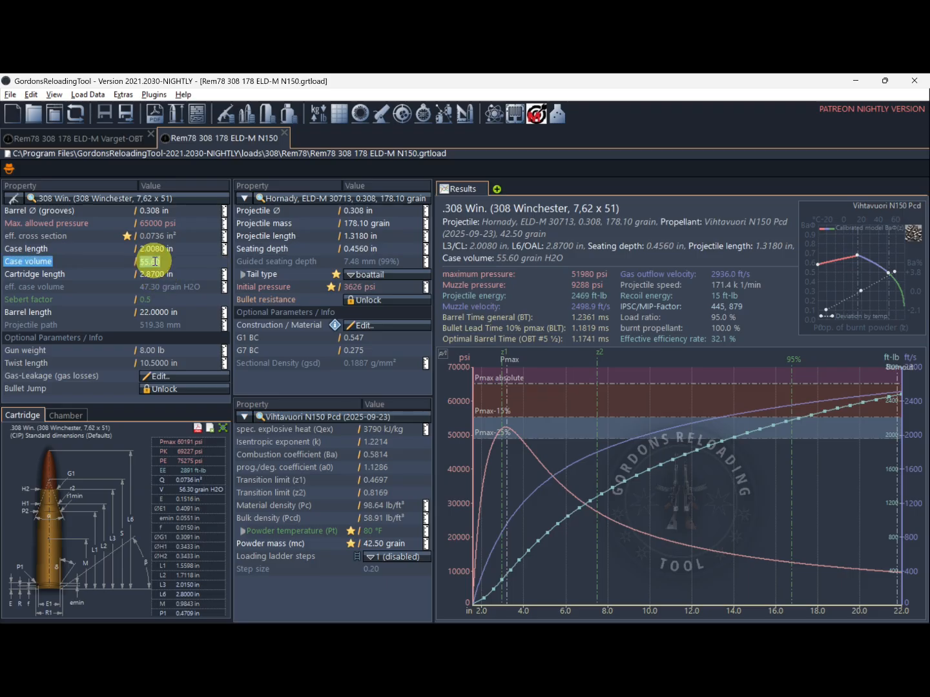
text(56.3)
click(369, 530)
text(77)
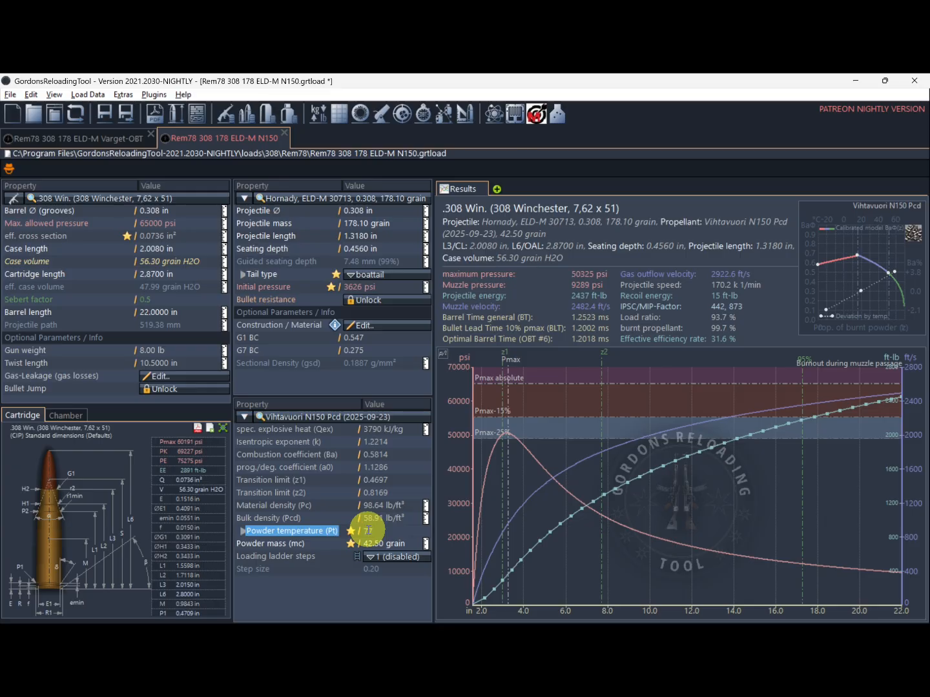
key(Return)
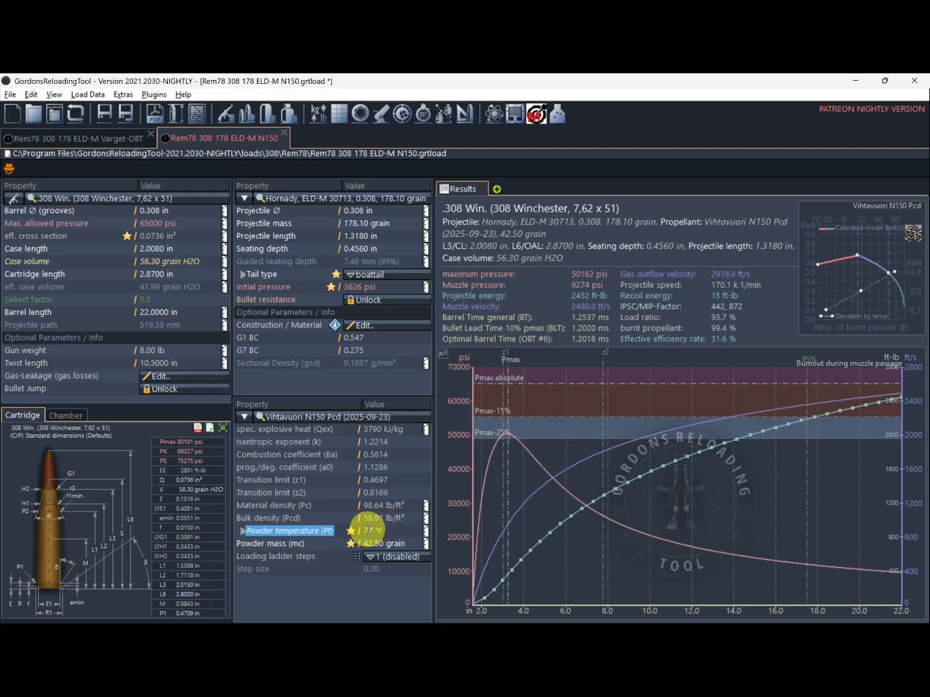
click(422, 118)
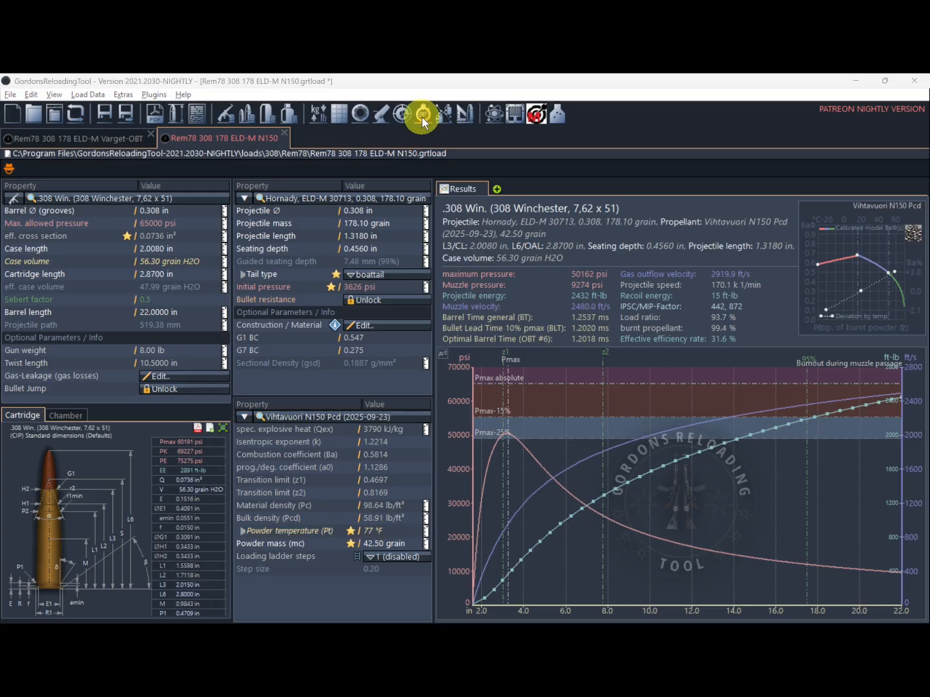
click(106, 117)
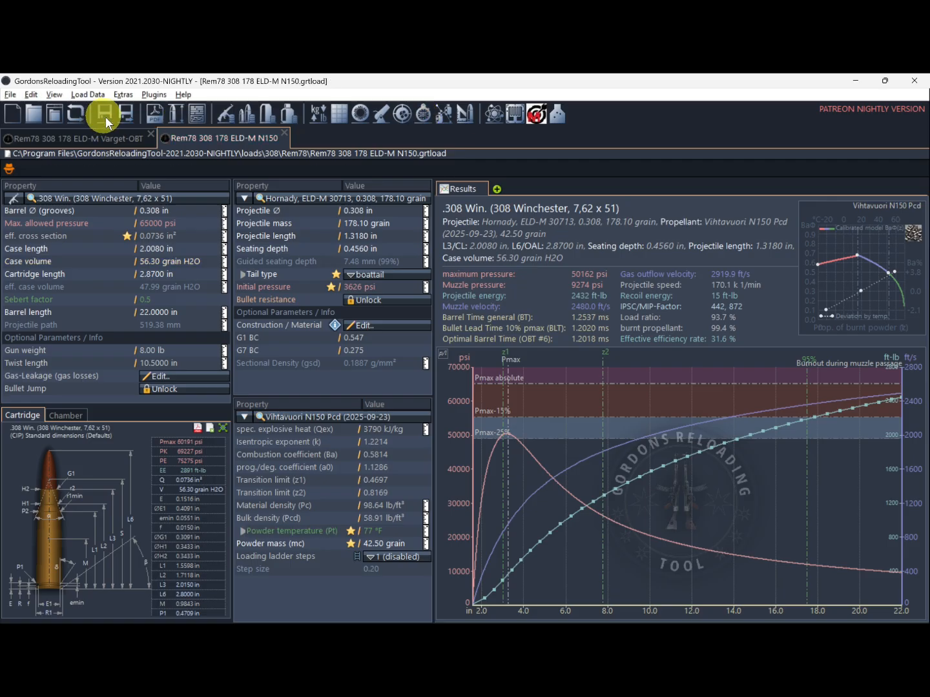
Step: Compute the Optimal Barrel Time calibration for the N150 load using a measured velocity of 2548 ft/s
click(423, 119)
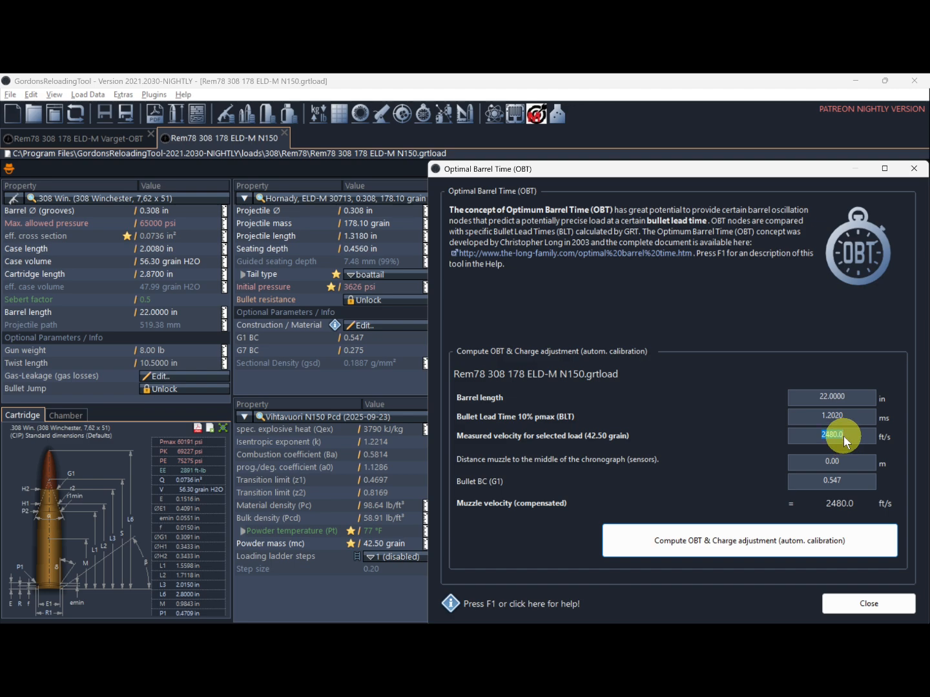
text(2548)
click(740, 547)
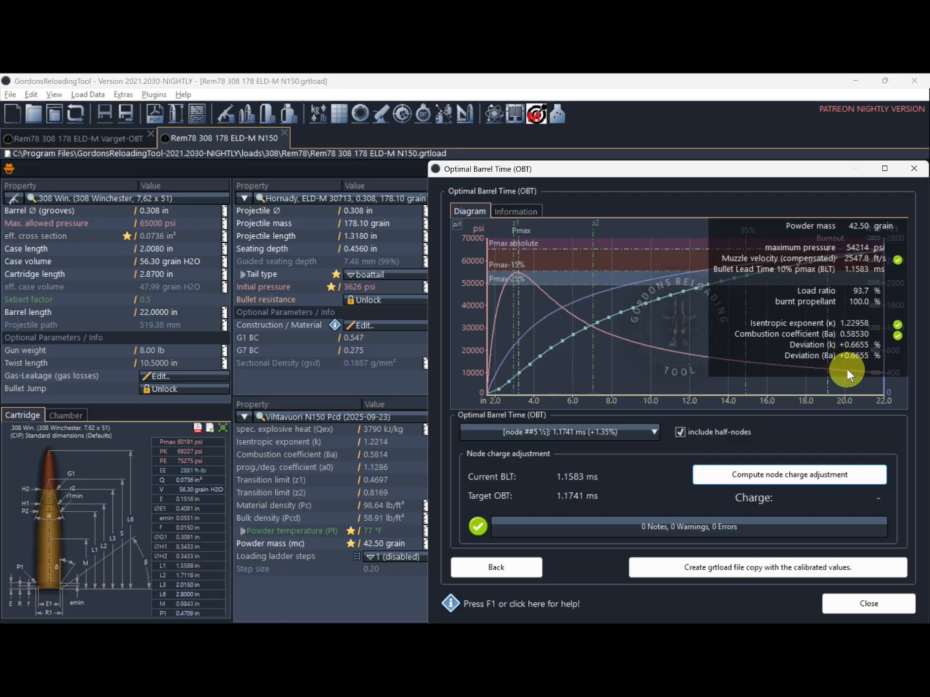
Step: Create a load file copy with the calibrated values and save it as Rem78 308 178 ELD-M N150-OBT.grtload
click(775, 575)
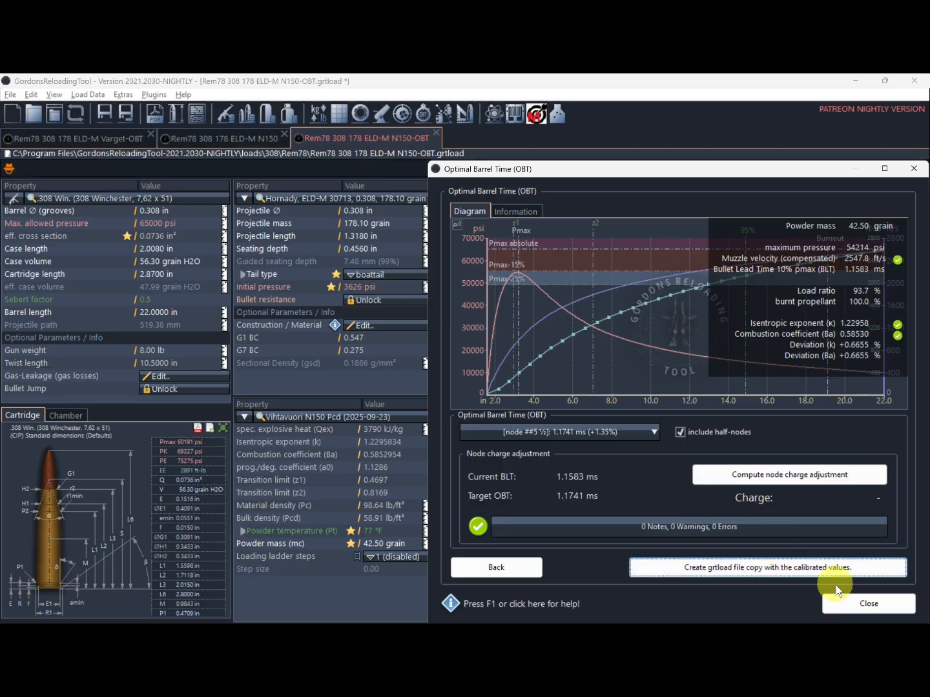
click(852, 605)
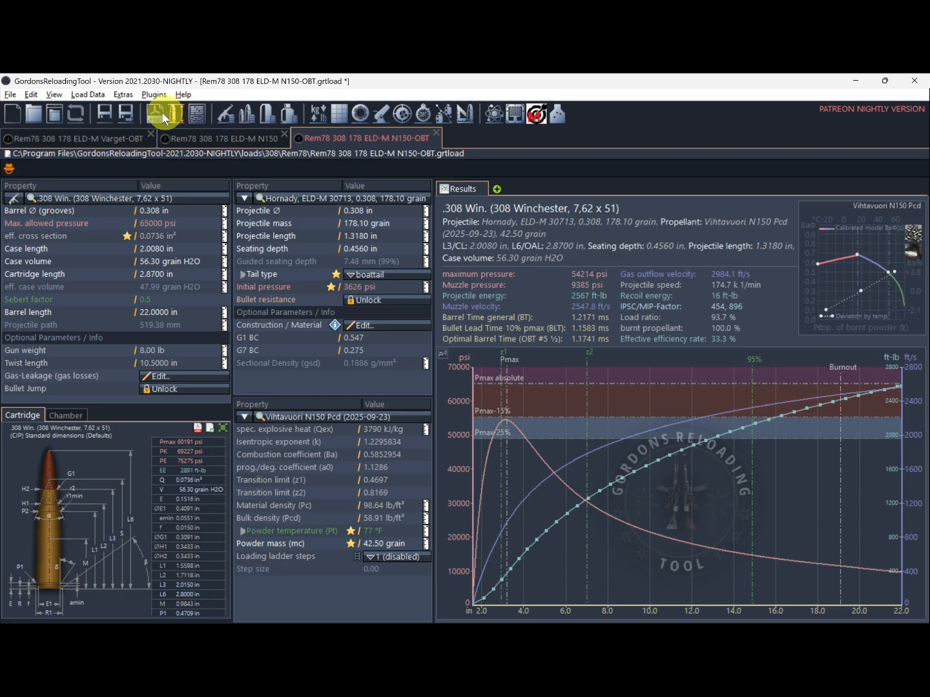
click(105, 114)
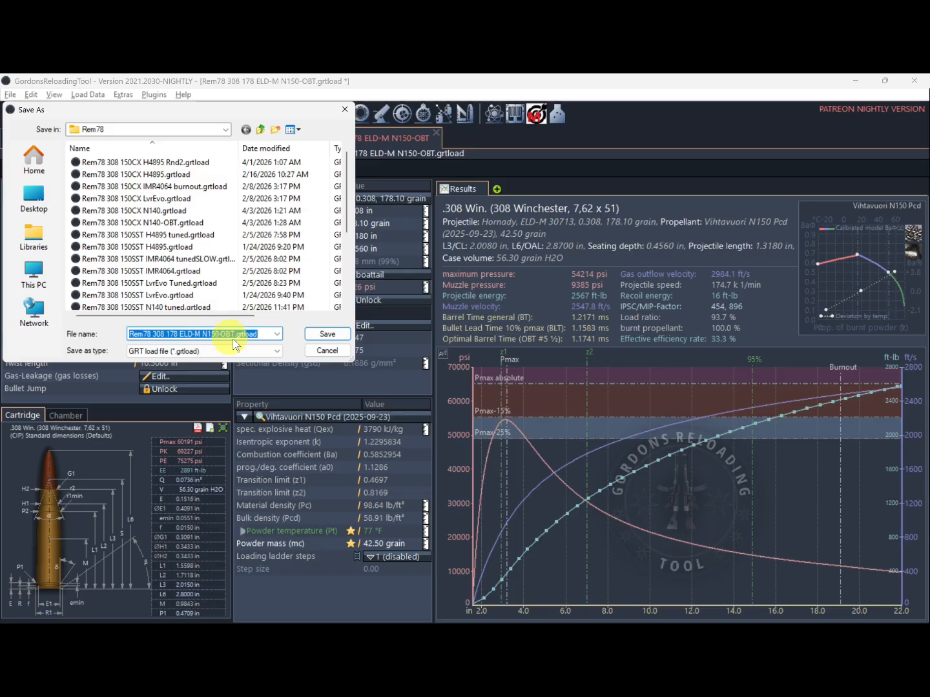
click(324, 335)
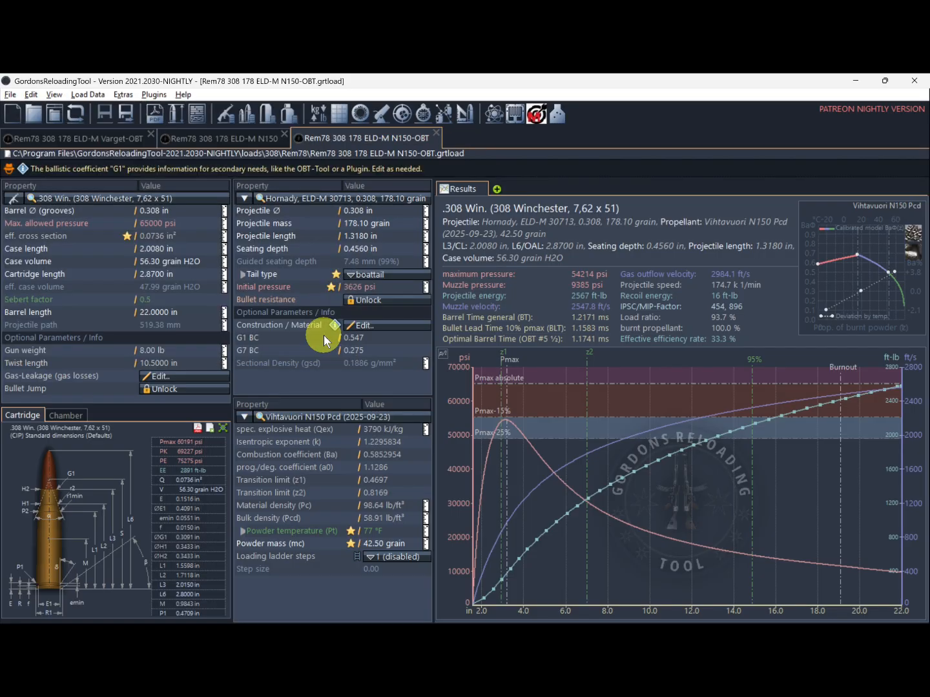
Step: Close the original N150 load and compare the results of the Varget-OBT and N150-OBT loads
click(284, 137)
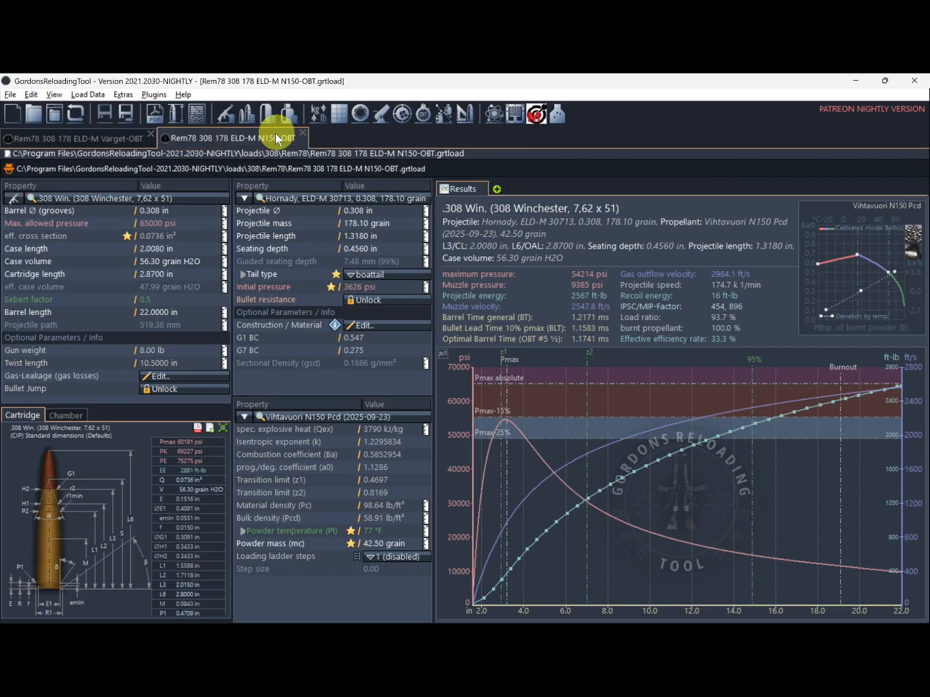
click(84, 135)
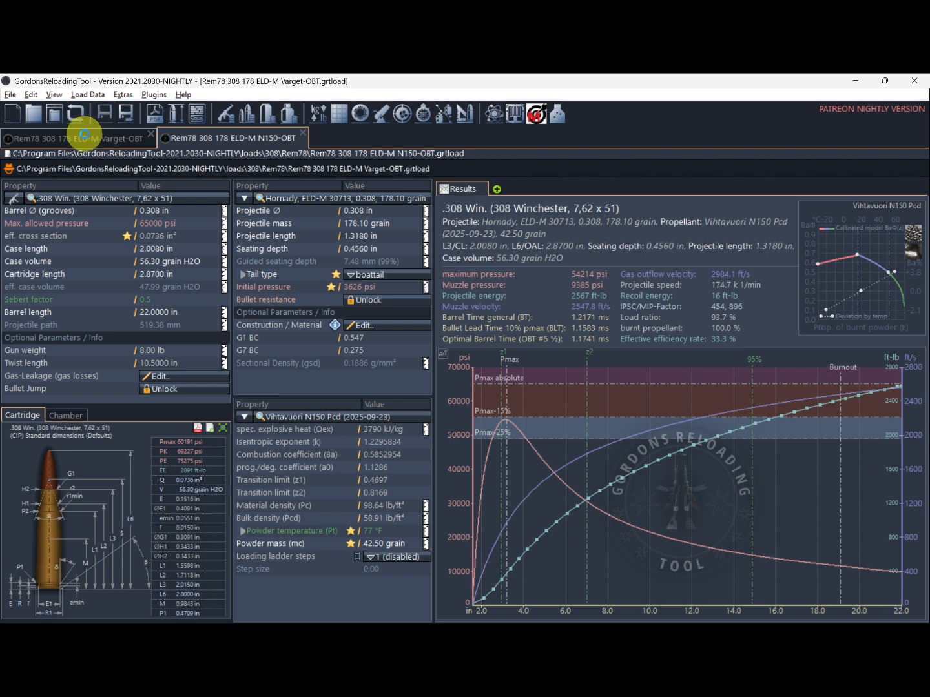
click(224, 141)
click(117, 136)
click(208, 137)
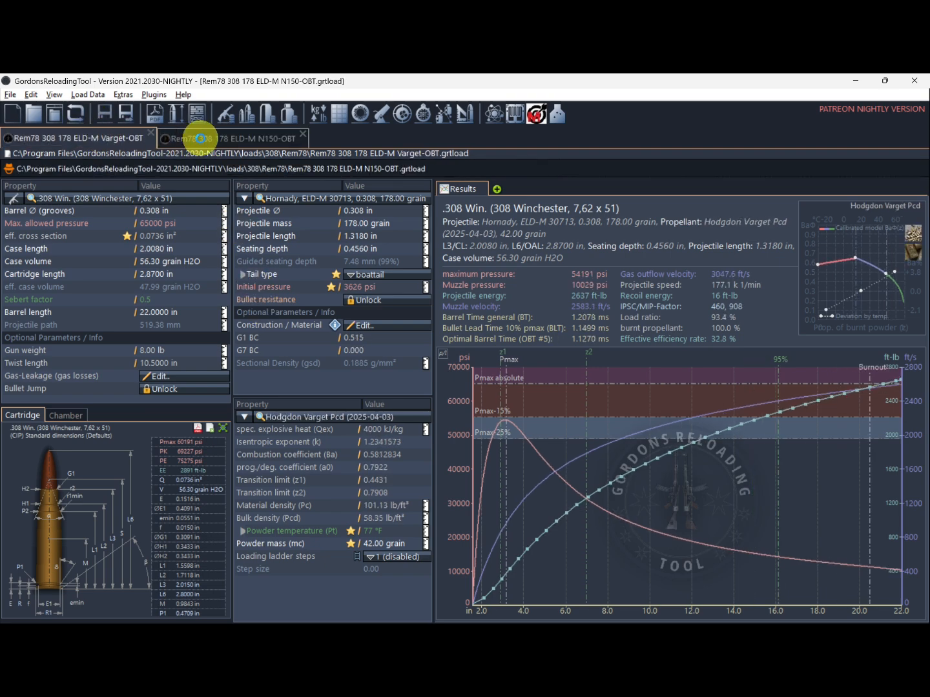
click(105, 136)
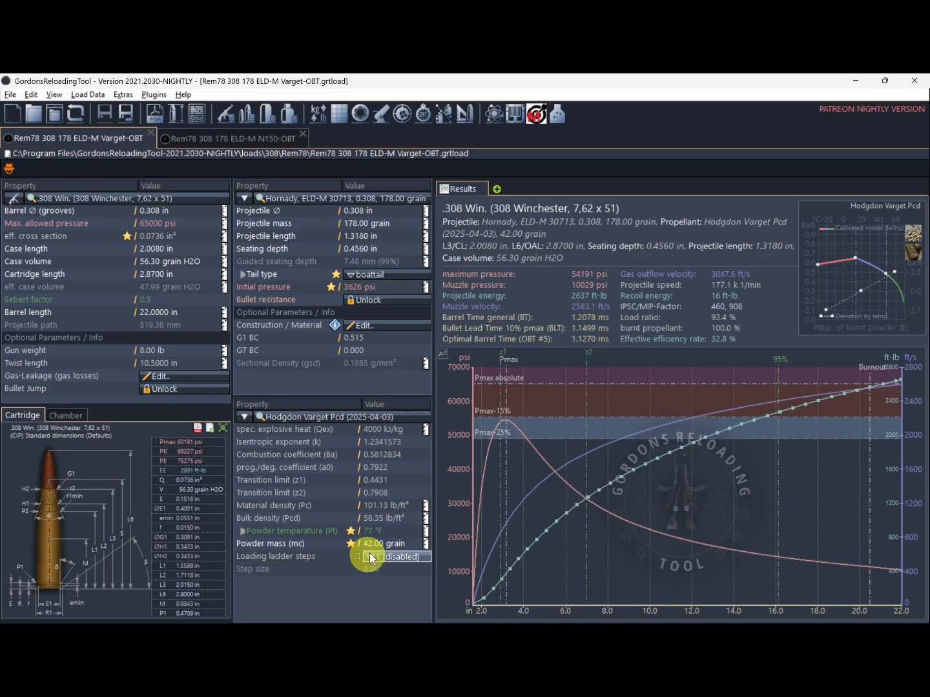
Step: Start a propellant database entry from the Varget-OBT load's powder and name the product Varget Rem78 178 ELDM
double_click(386, 423)
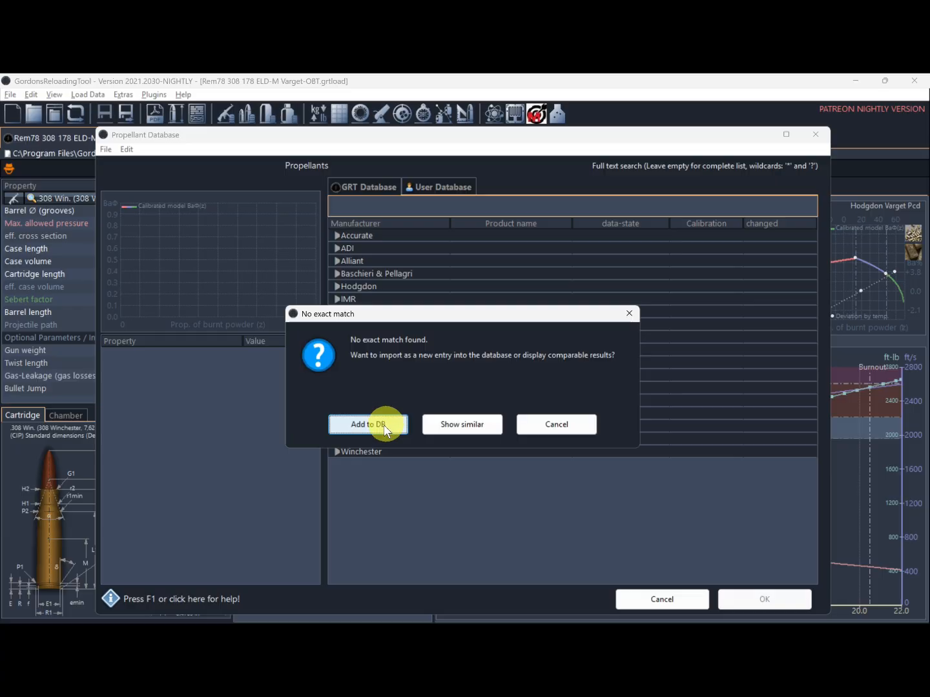
click(383, 426)
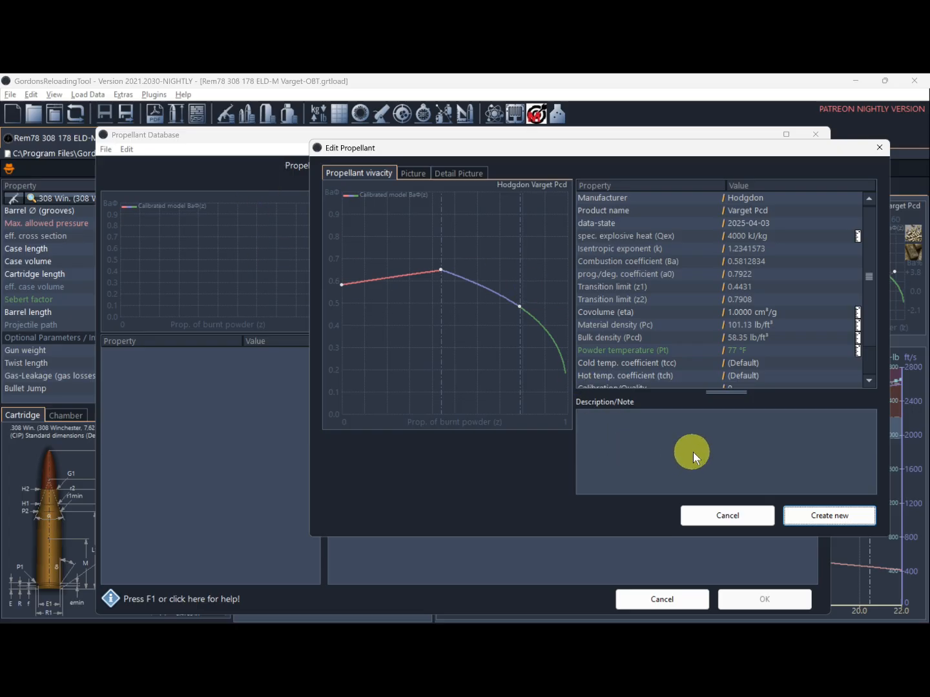
click(787, 211)
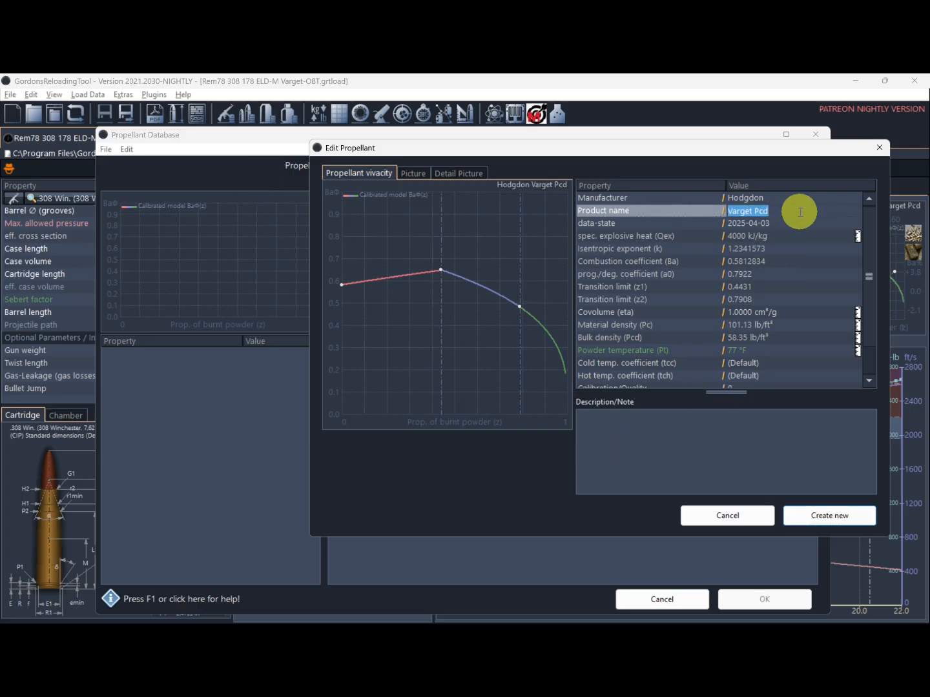
click(799, 212)
key(BackSpace)
key(BackSpace)
key(BackSpace)
key(BackSpace)
text(Rem78 178)
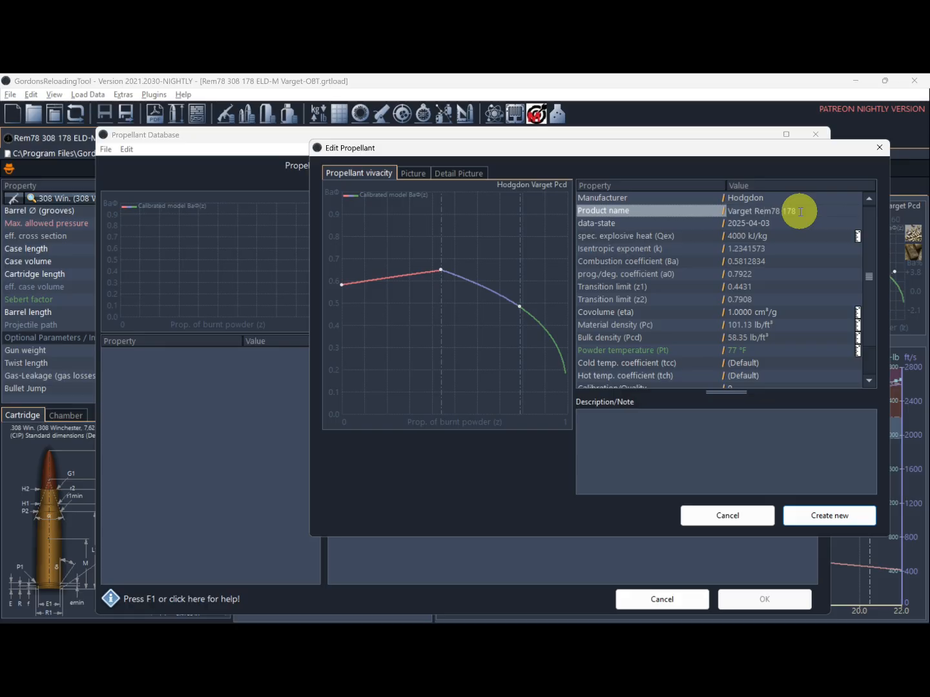
text( ELDM)
Step: Set the new Varget propellant entry's data-state to 2026-04-14
click(789, 224)
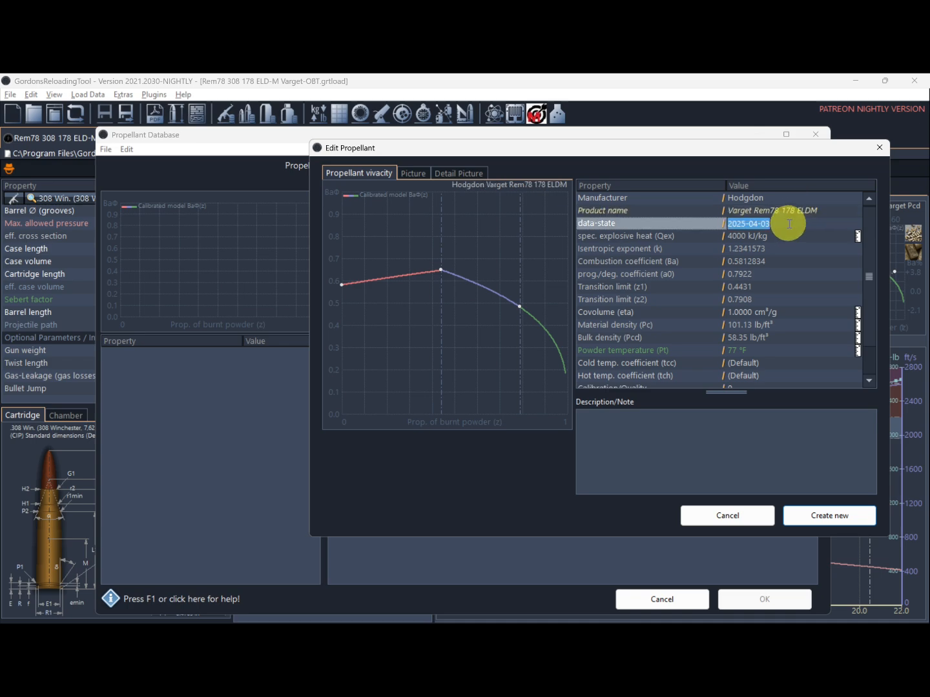
click(789, 225)
key(BackSpace)
key(BackSpace)
key(BackSpace)
key(BackSpace)
key(BackSpace)
key(BackSpace)
key(BackSpace)
text(6-04-14)
Step: Set Calibration/Quality to 0.8, fill in the creator's name, and create the new Varget propellant entry
scroll(789, 272, down, 1)
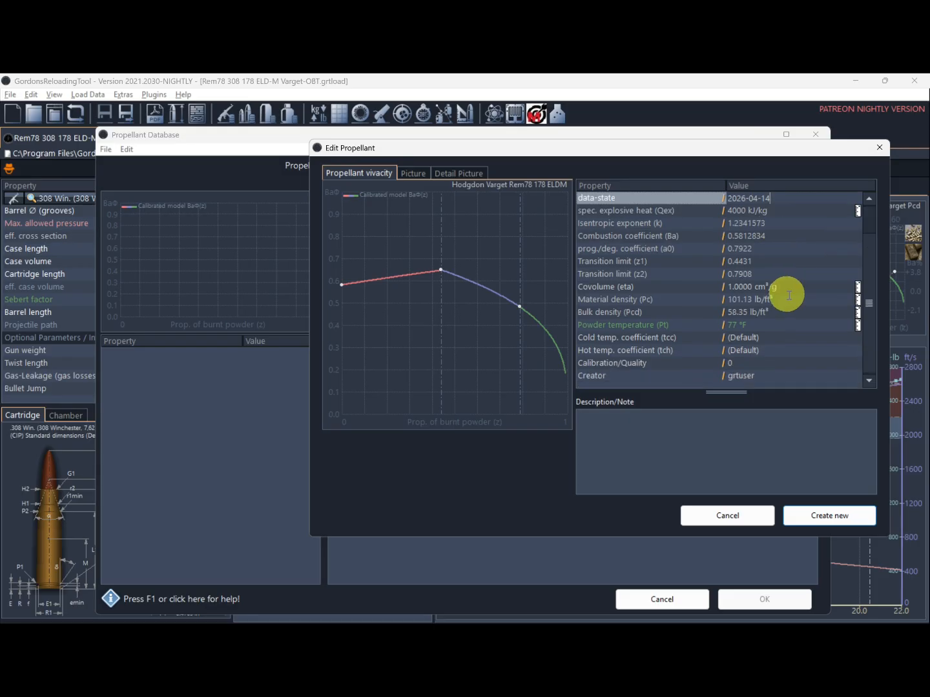
click(733, 365)
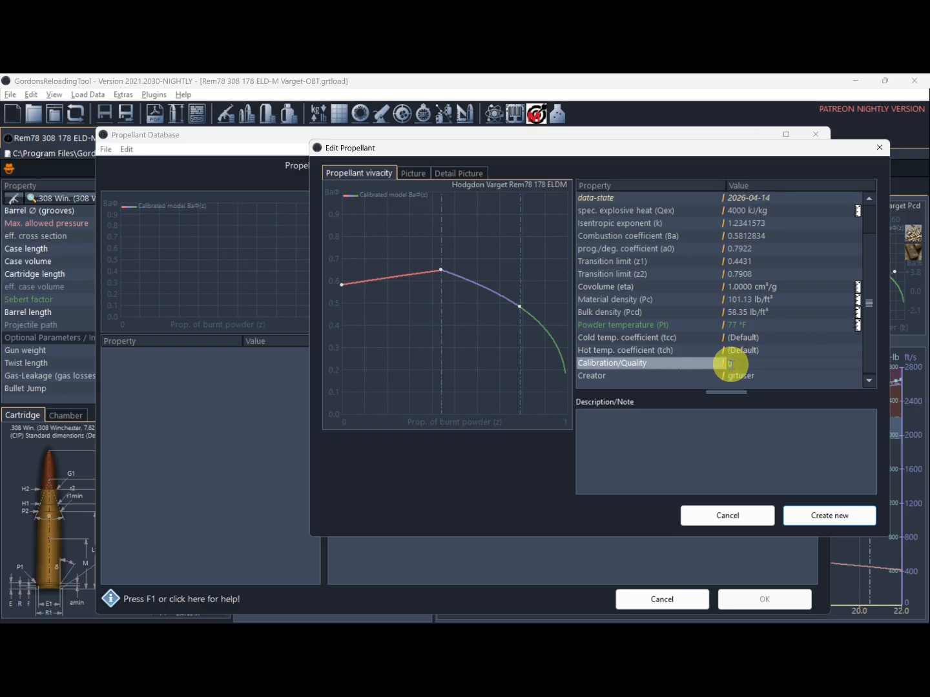
text(0.8)
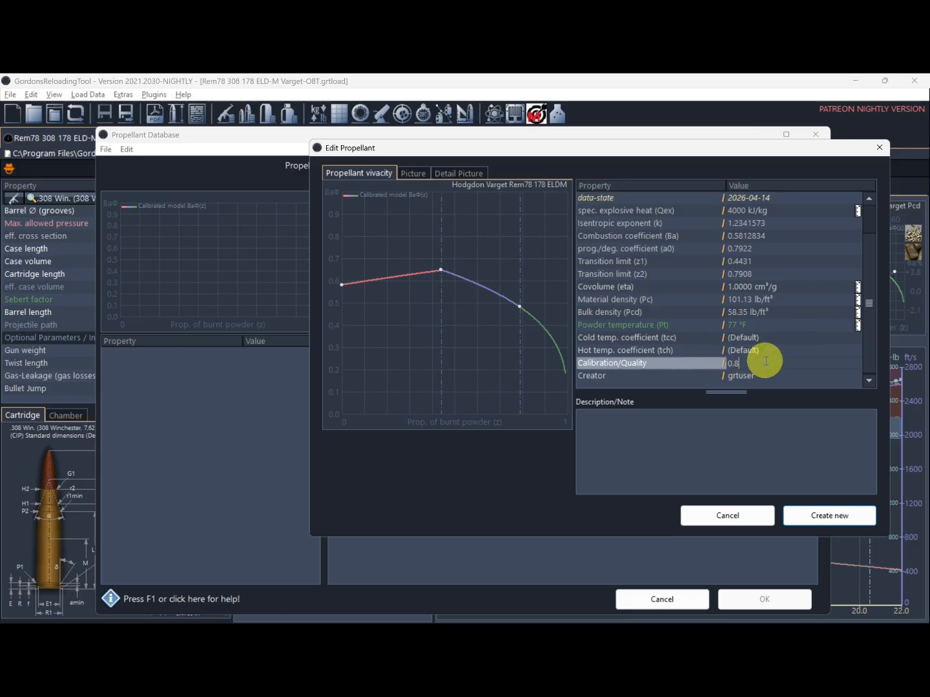
click(753, 377)
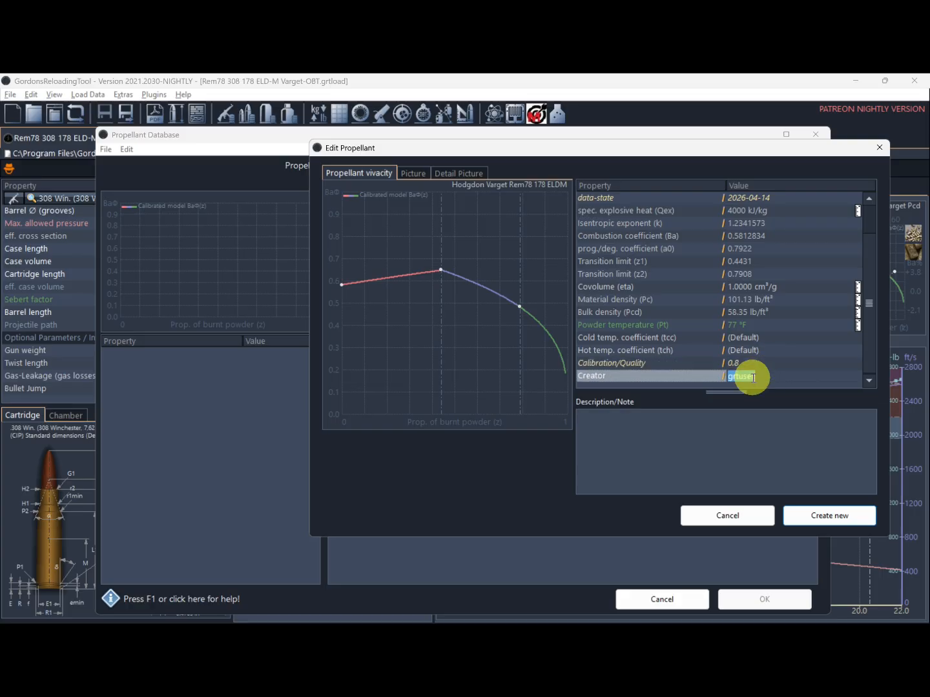
text(Dewey)
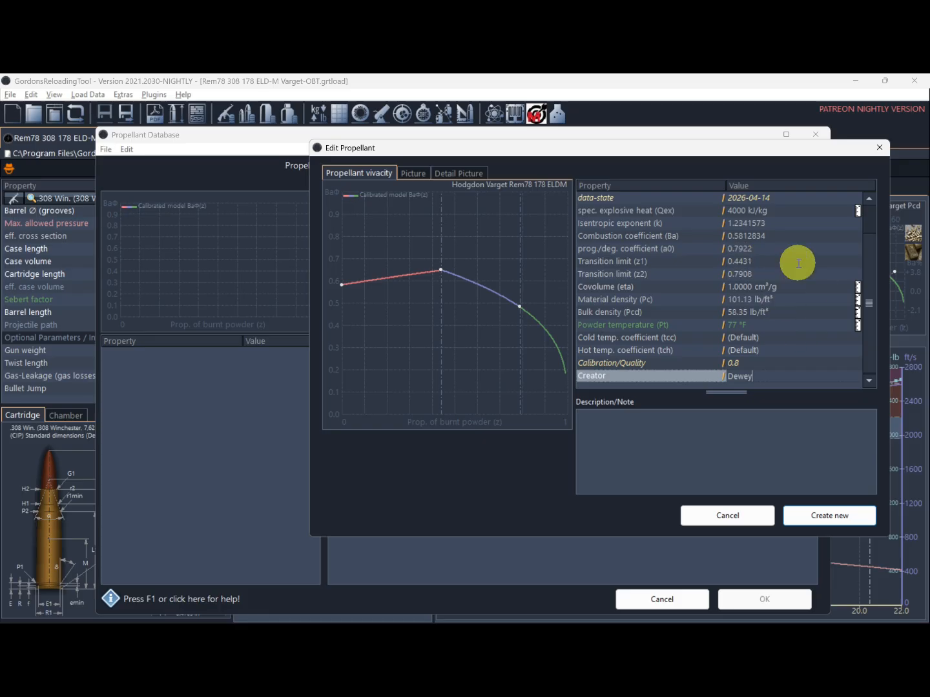
click(828, 515)
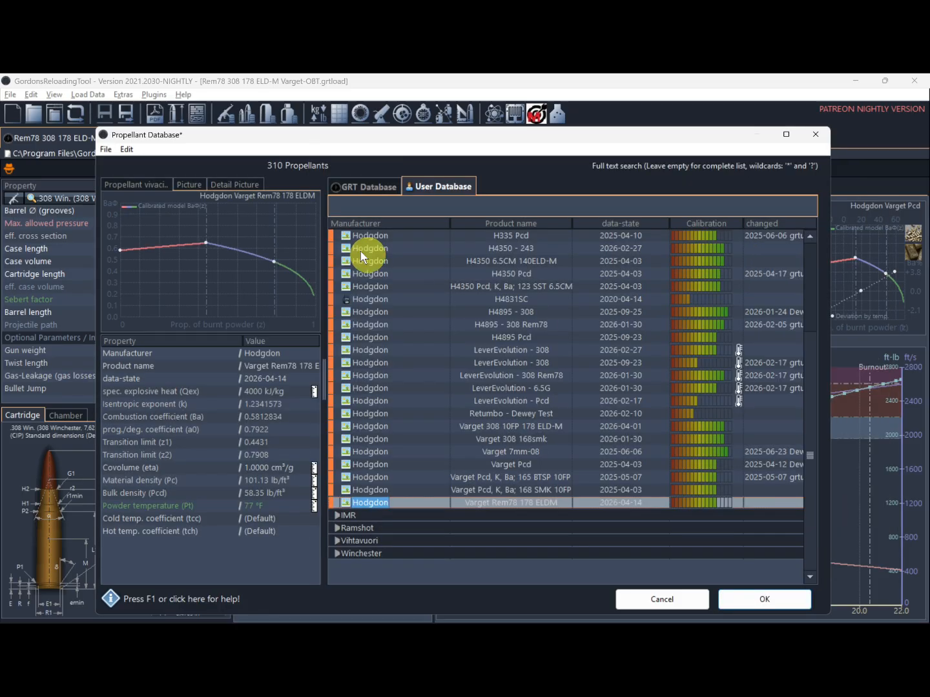
Step: Apply the Varget Rem78 178 ELDM propellant to the Varget-OBT load and save the load file
click(778, 603)
click(378, 424)
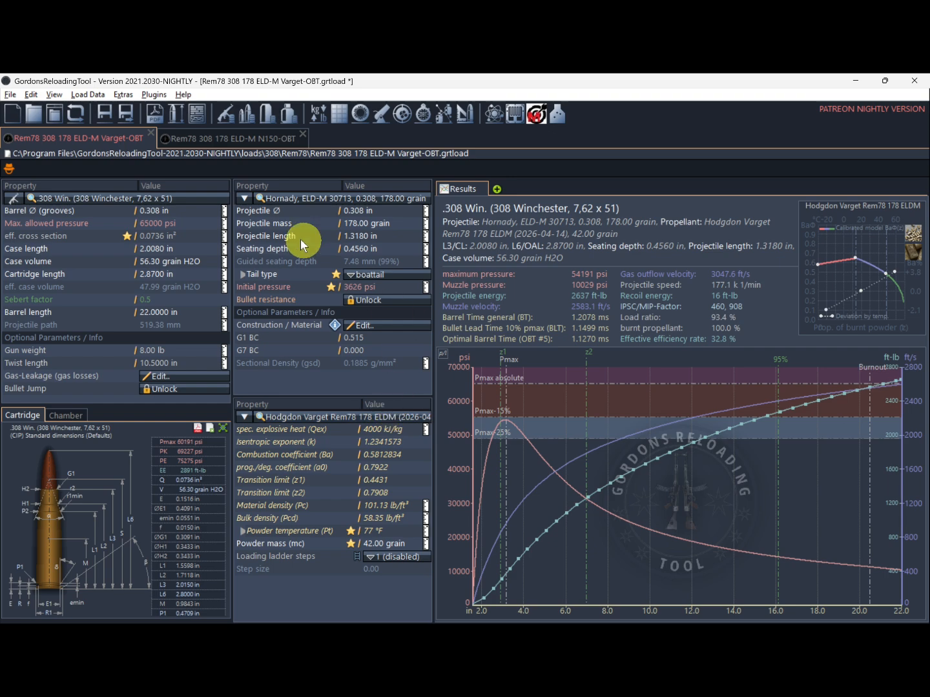
click(104, 115)
Step: Start a propellant database entry from the N150-OBT load's powder and name the product N150 Rem78 178 ELDM
click(235, 138)
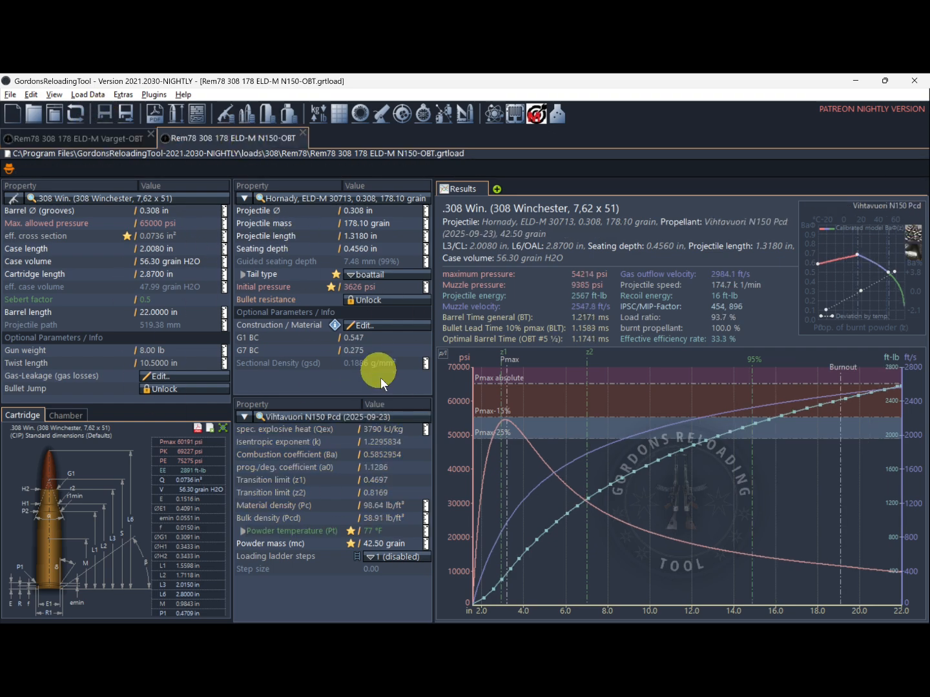
double_click(362, 421)
click(377, 425)
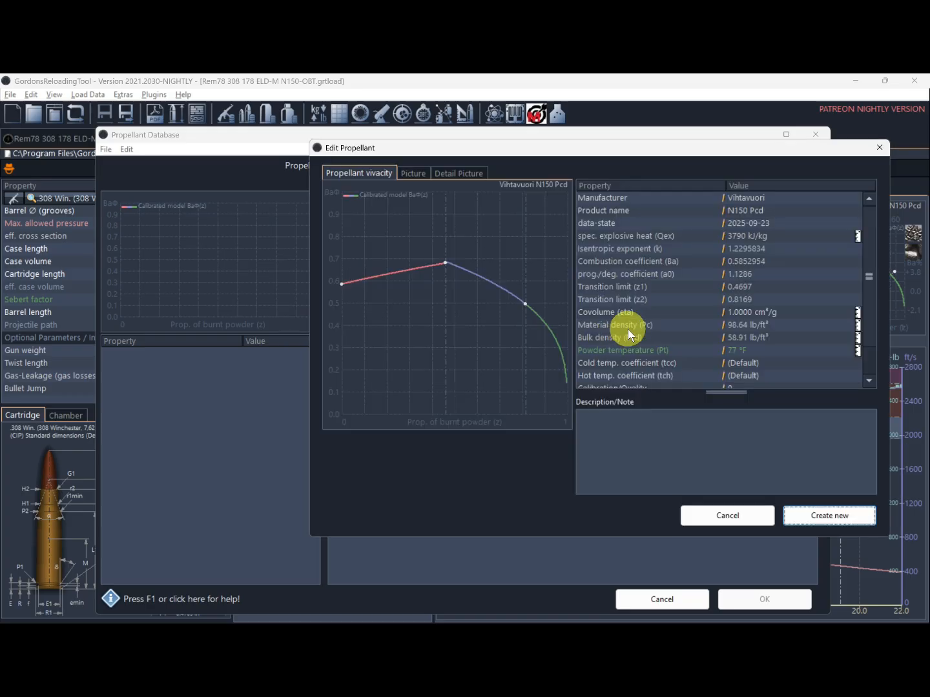
click(778, 213)
double_click(778, 213)
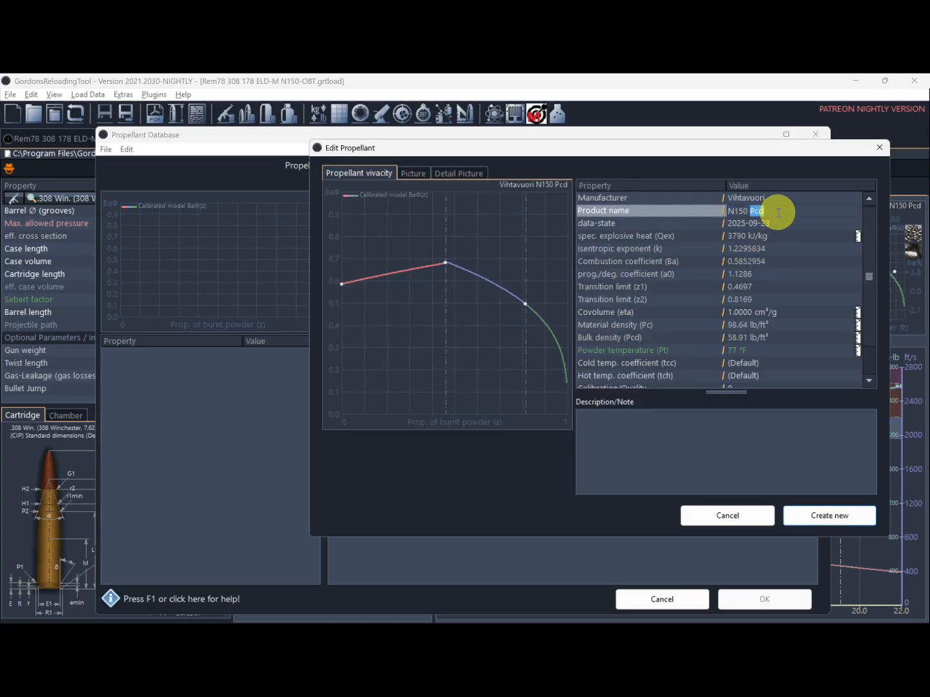
text(Rem78 178 ELDM)
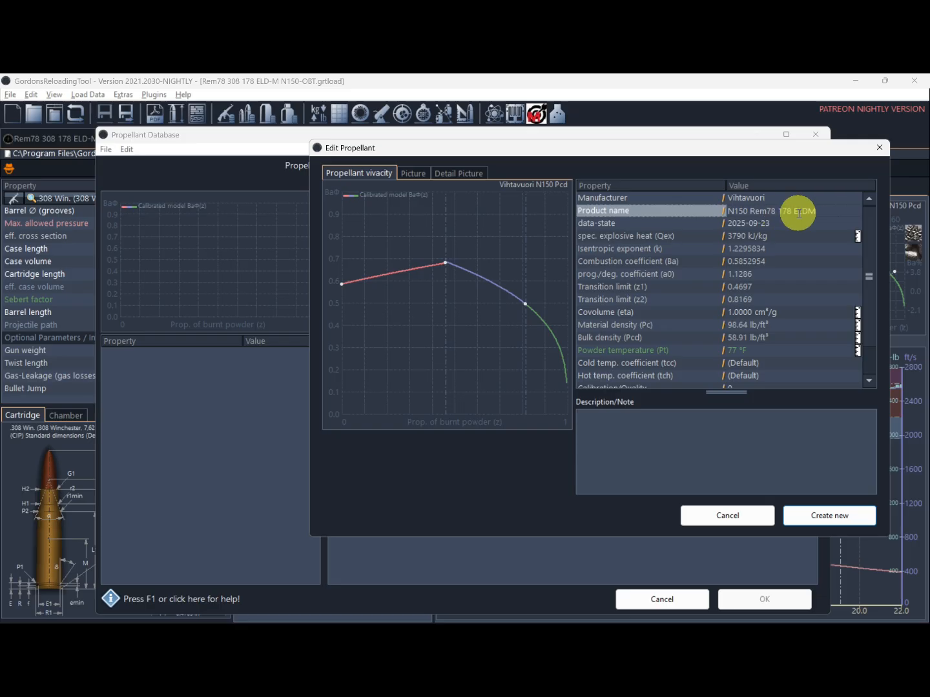
Step: Set the new N150 propellant entry's data-state to 2026-04-14
double_click(791, 225)
key(BackSpace)
key(BackSpace)
key(BackSpace)
key(BackSpace)
key(BackSpace)
key(BackSpace)
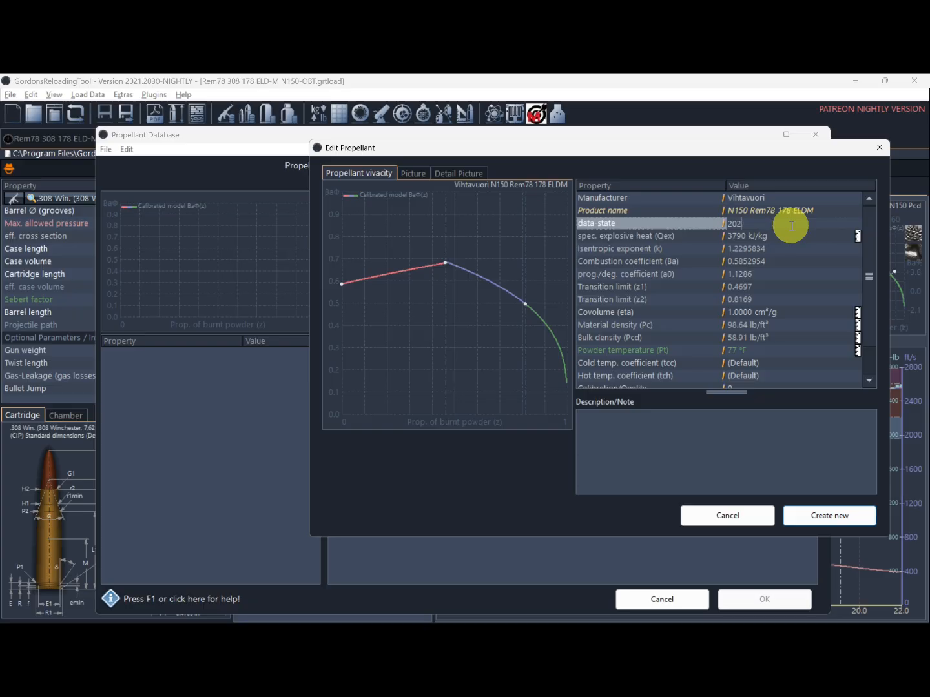
text(6-)
text(04)
text(-2)
text(4)
Step: Set Calibration/Quality to 0.8, fill in the creator's name, and create the new N150 propellant entry
scroll(792, 226, down, 1)
click(742, 364)
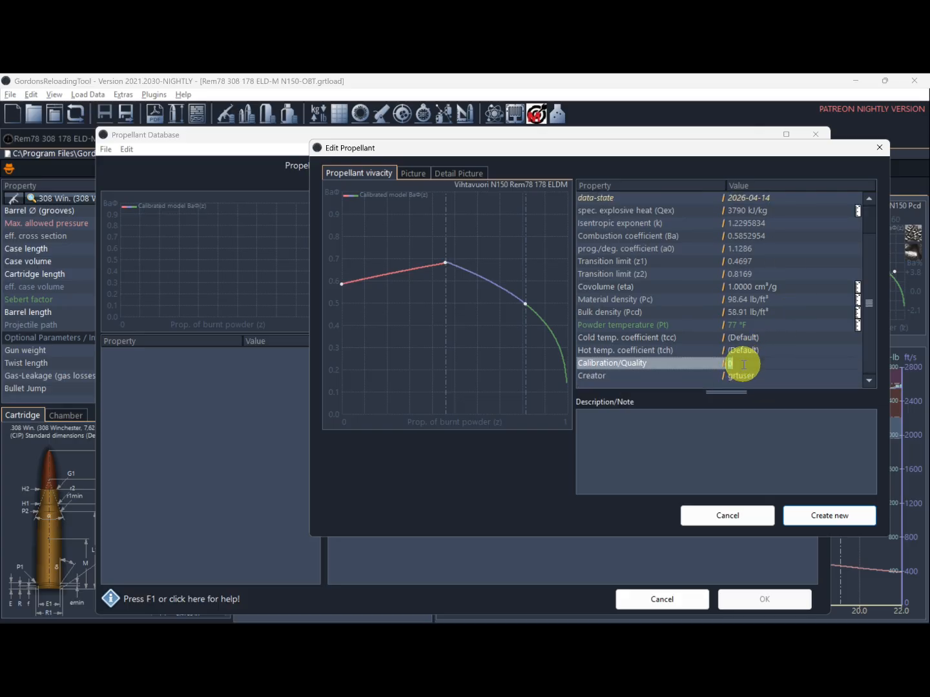
click(744, 365)
text(.8)
click(743, 378)
text(D)
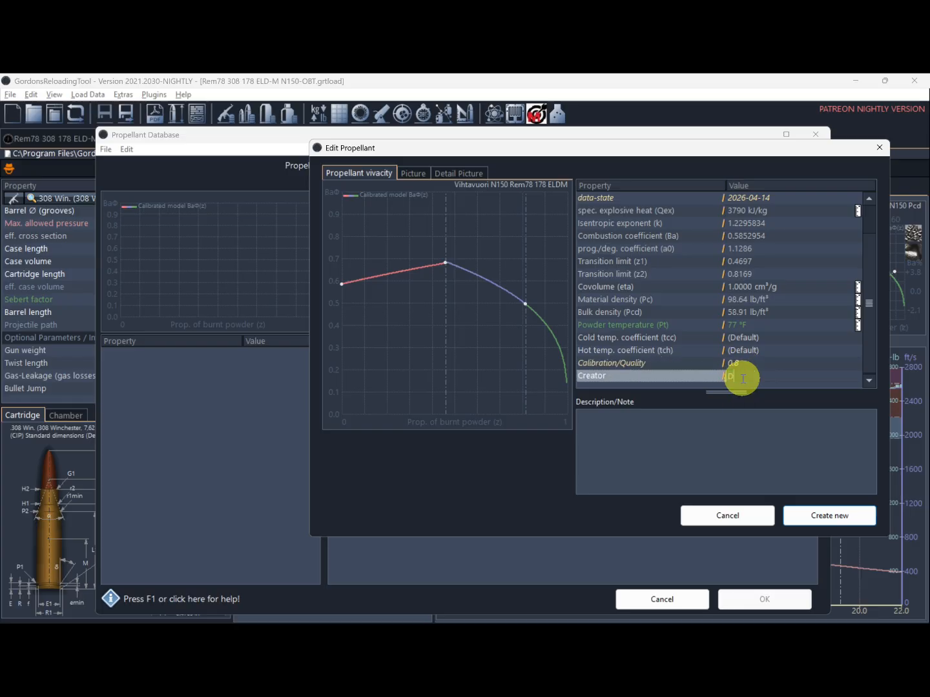
text(ewey)
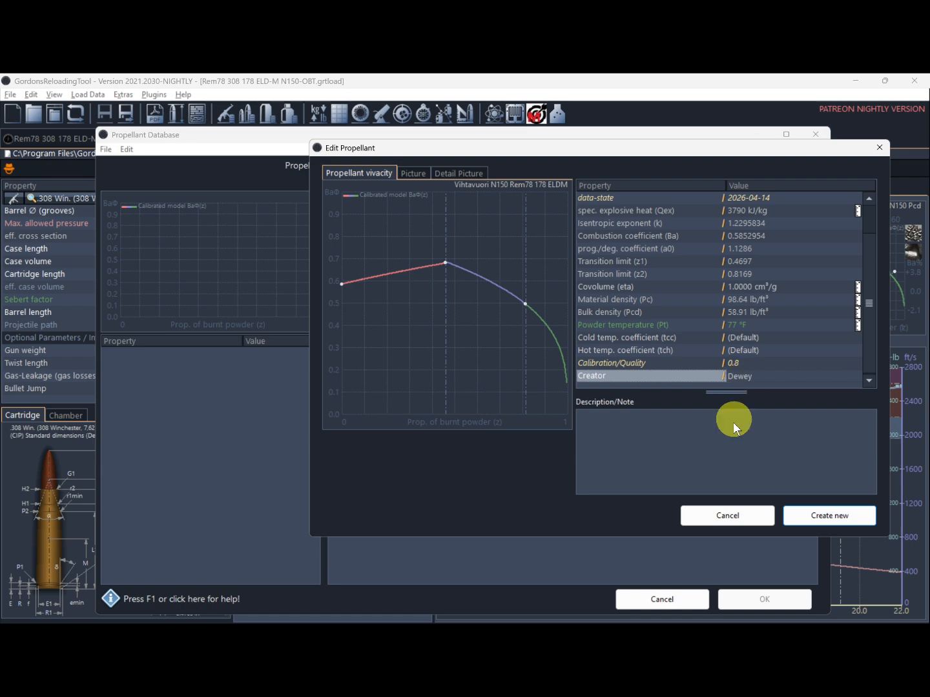
click(739, 459)
click(834, 517)
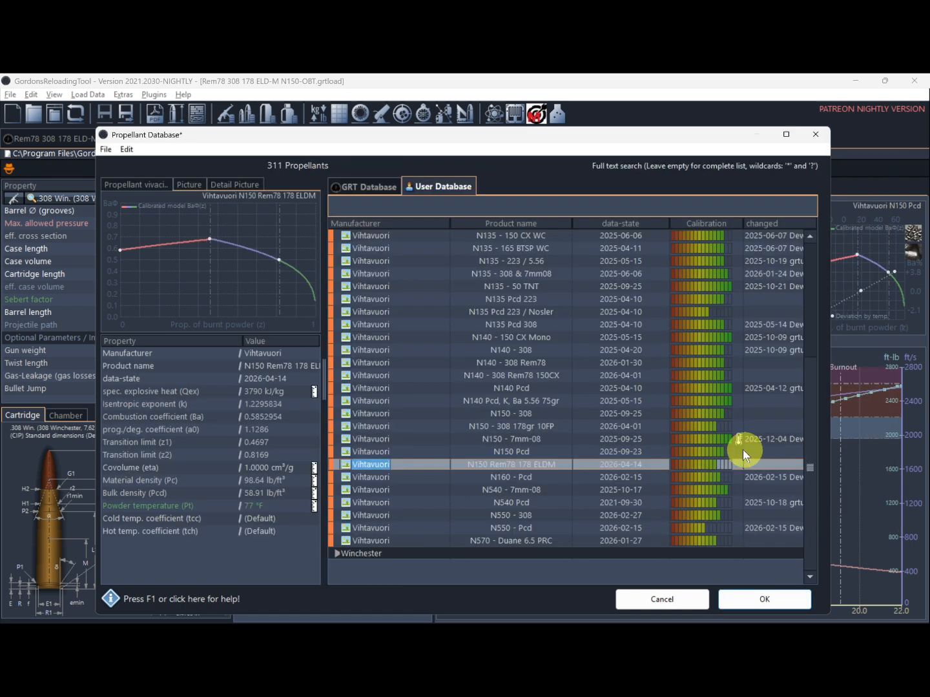
Step: Apply the N150 Rem78 178 ELDM propellant to the N150-OBT load and save the load file
click(753, 598)
click(382, 428)
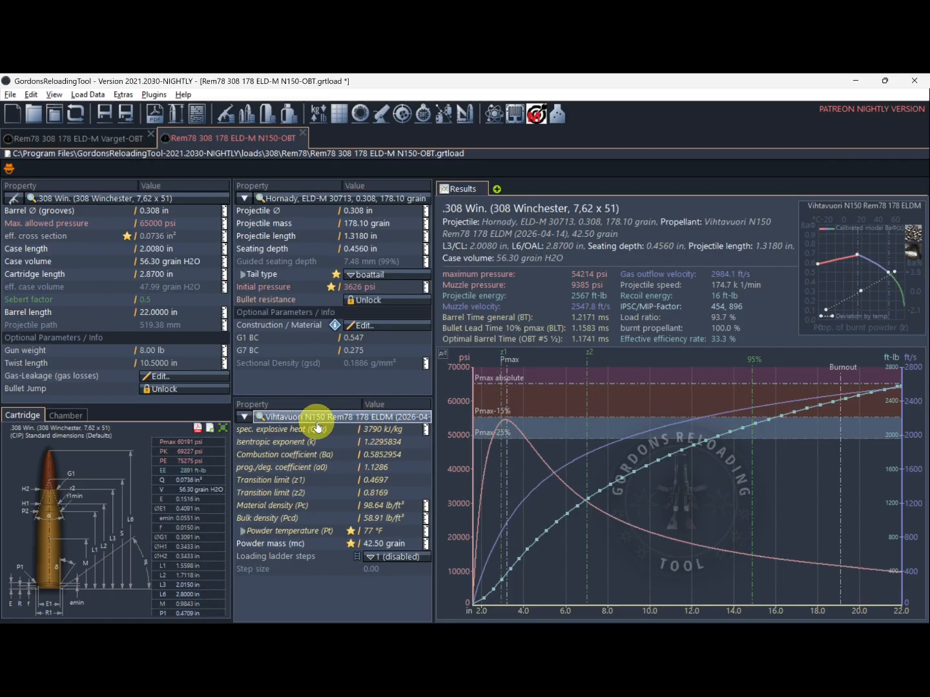
click(102, 122)
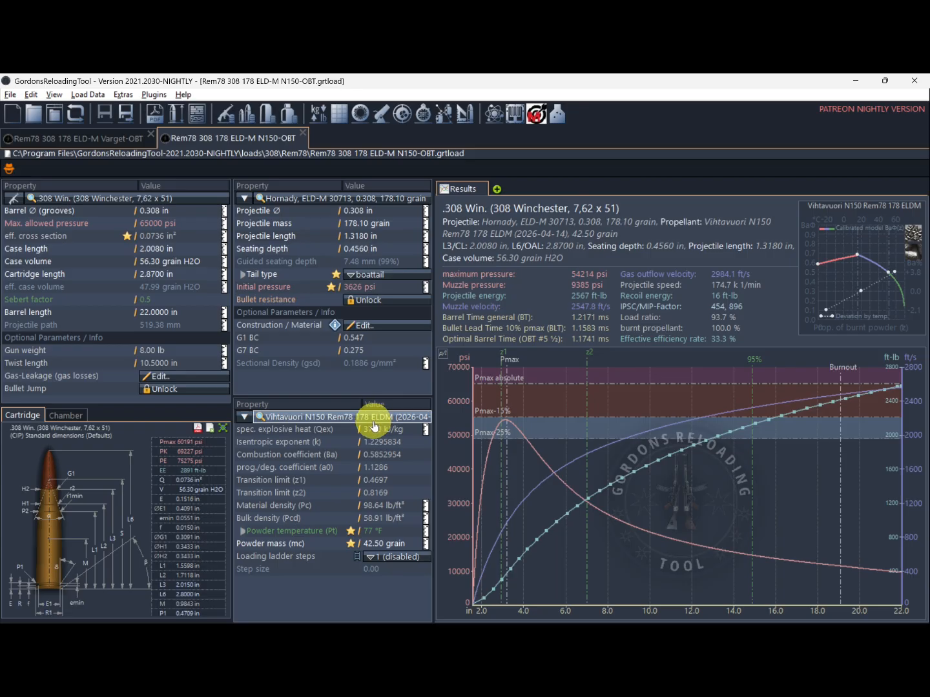
Step: Compare the Varget-OBT and N150-OBT loads' maximum pressure, muzzle velocity, barrel time and burnout position
click(106, 147)
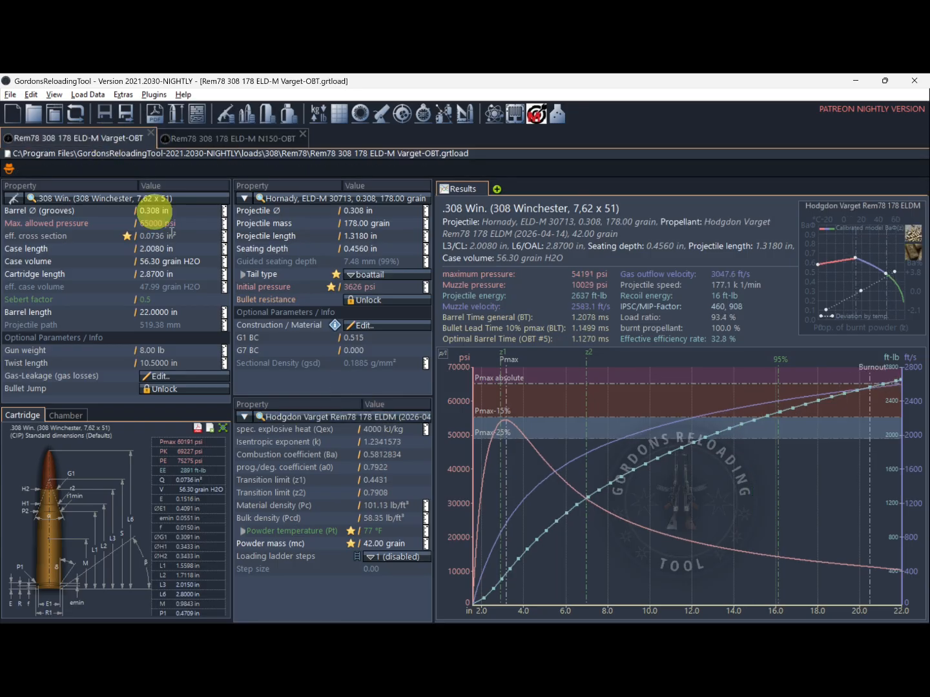
click(269, 139)
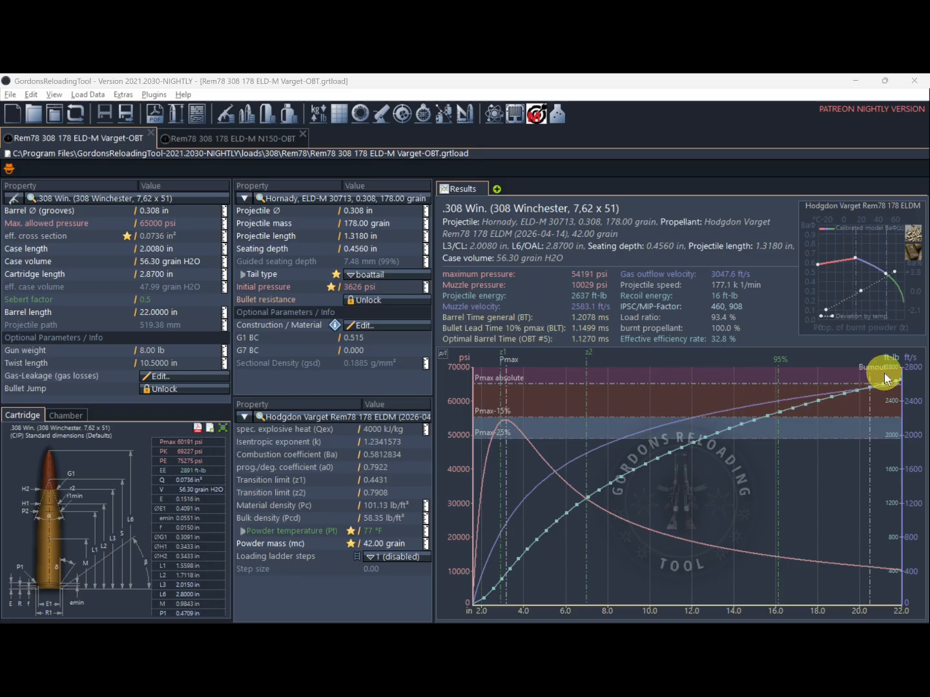
click(259, 139)
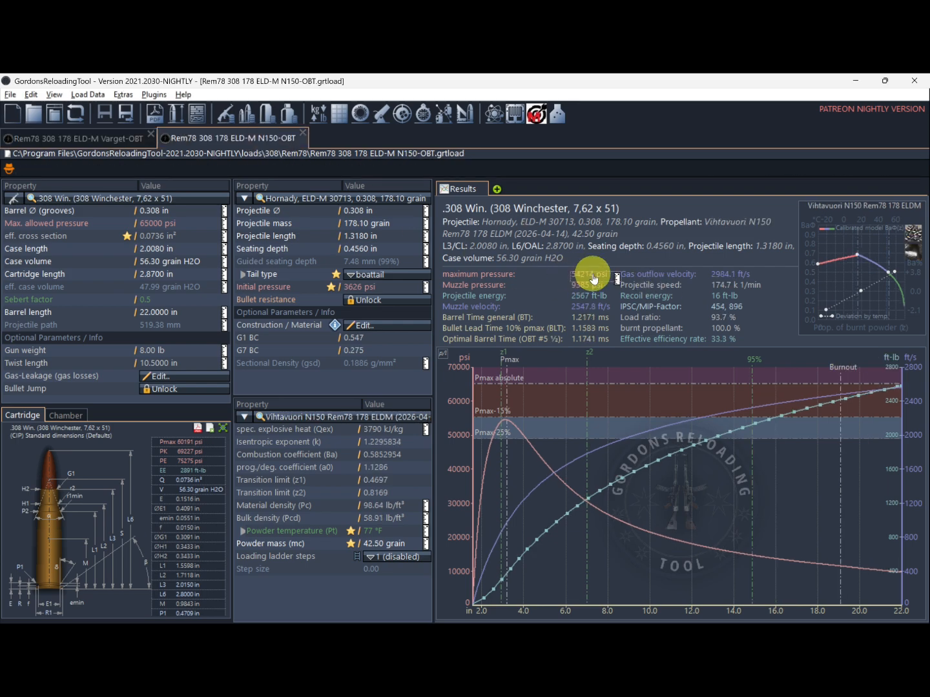
click(139, 146)
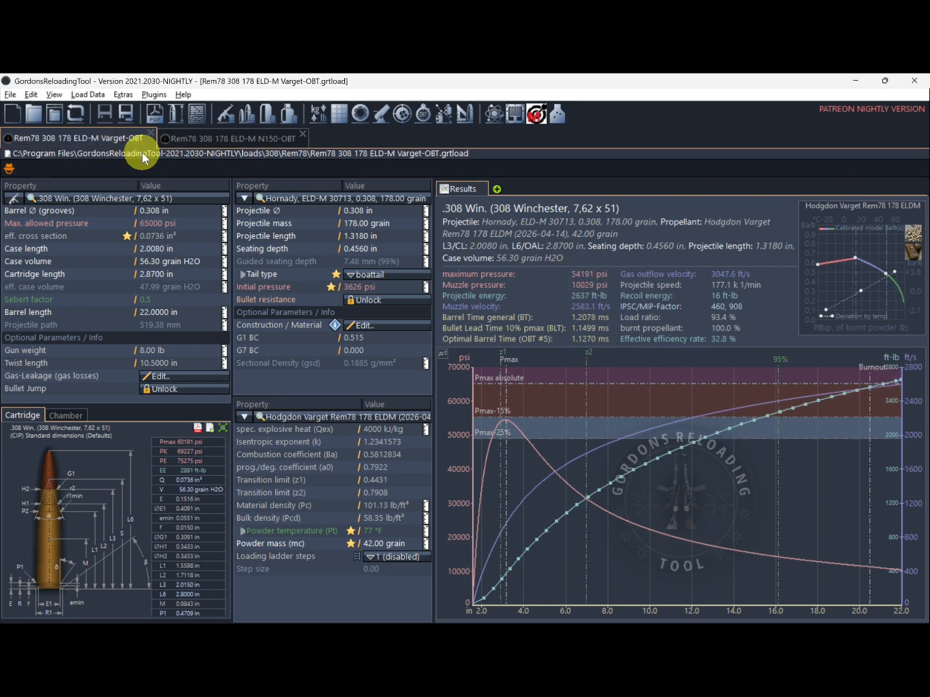
click(218, 138)
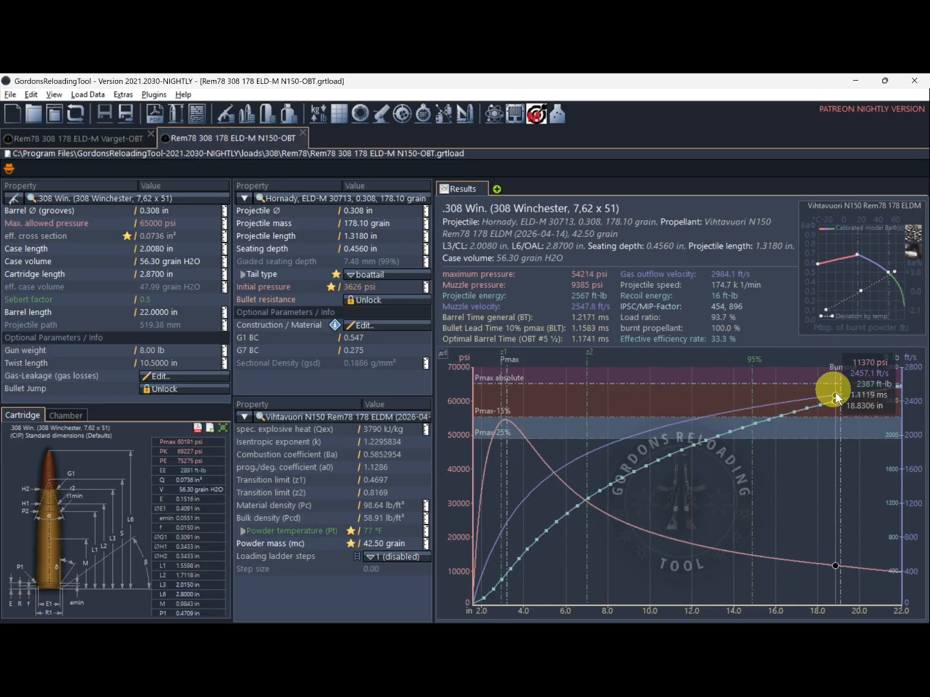
click(92, 138)
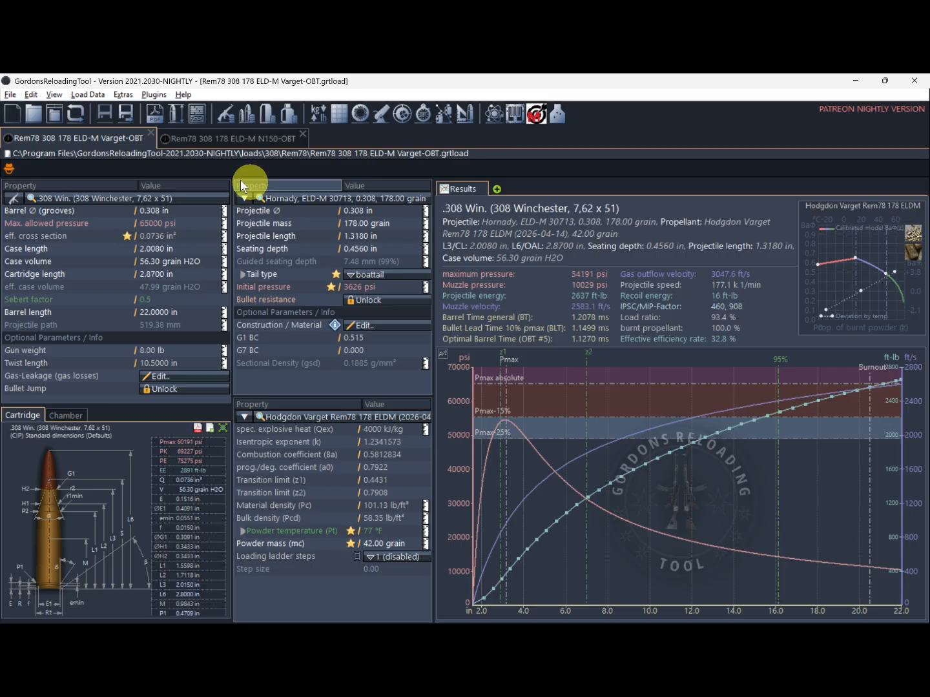
click(199, 141)
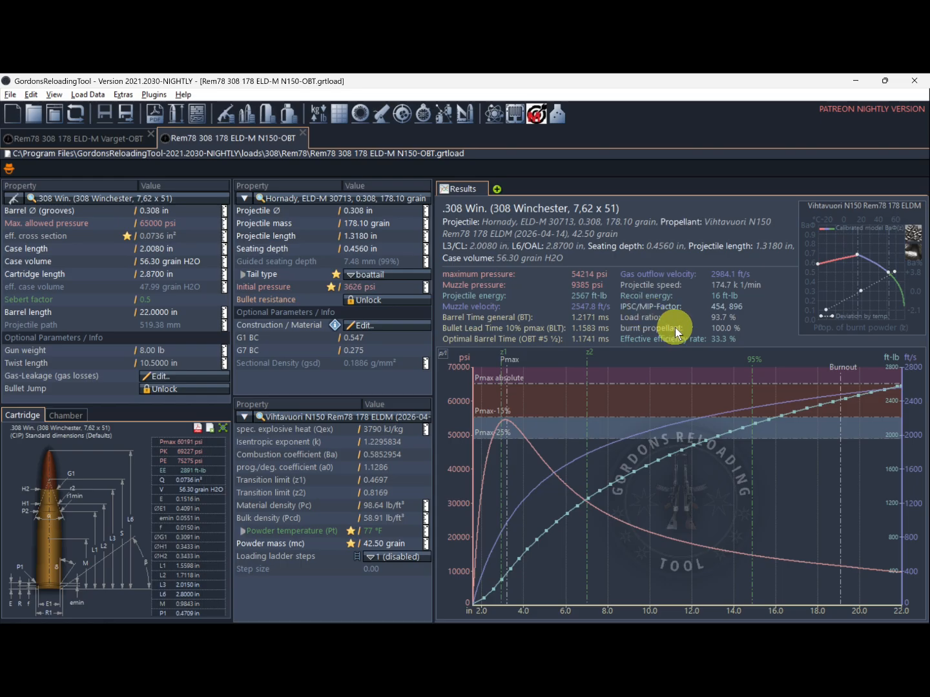